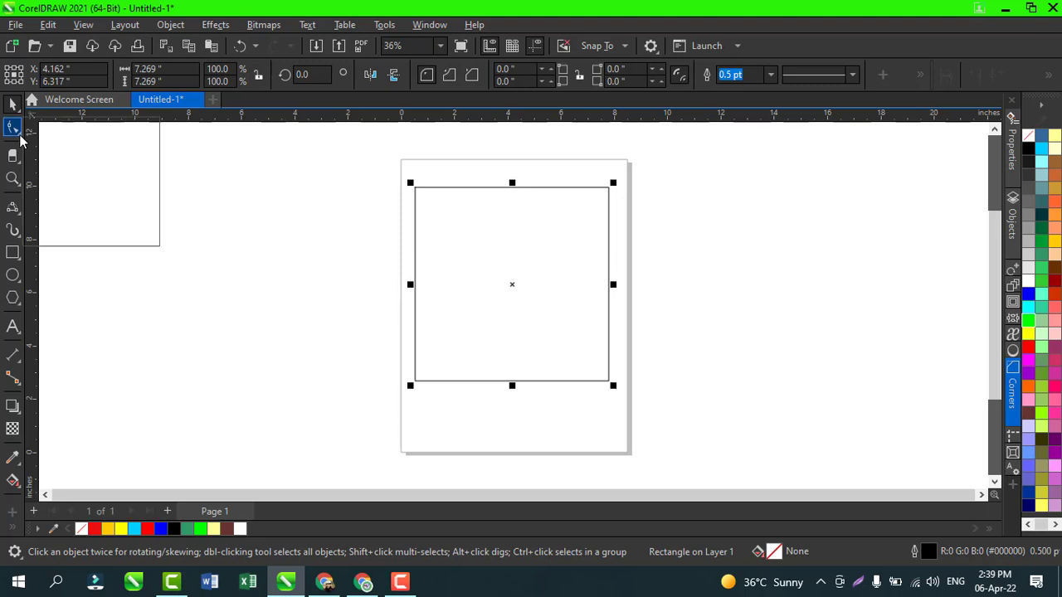
Round all four corners of the square to a radius of about 1.168 inches
left_click(65, 128)
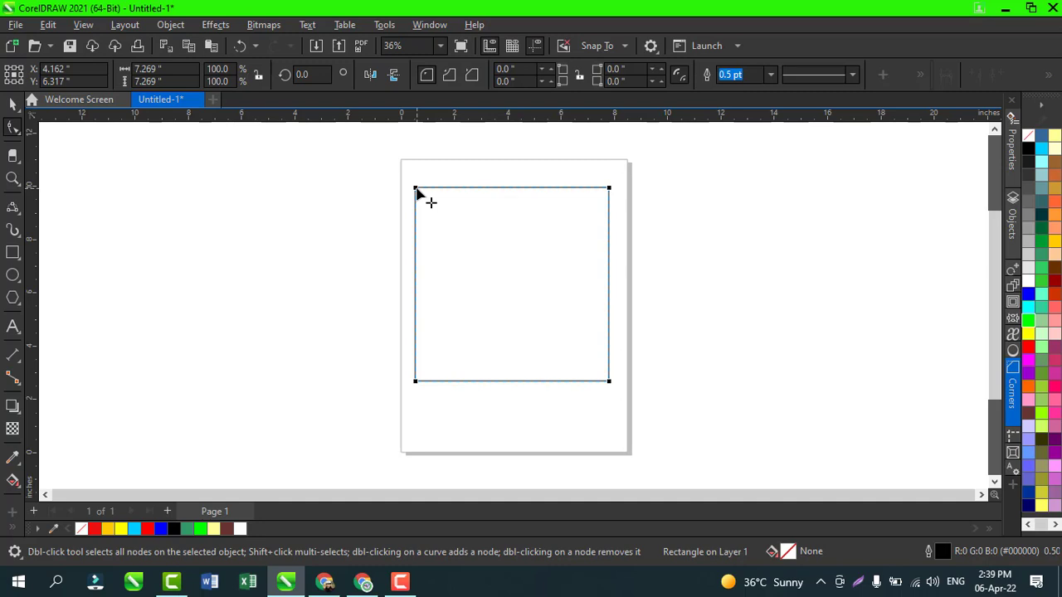
left_click_drag(417, 189, 447, 222)
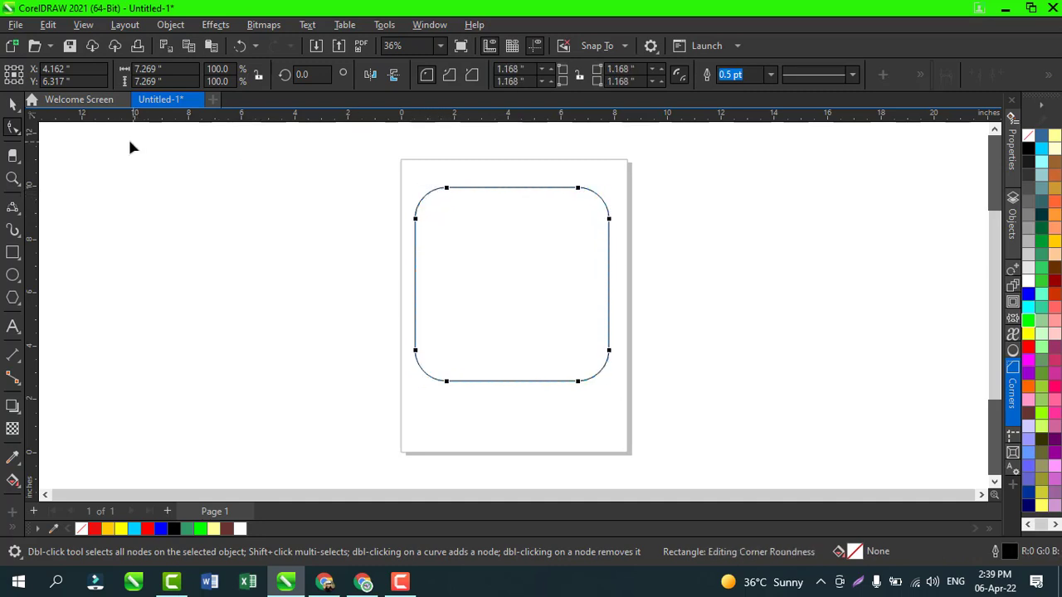
left_click(15, 108)
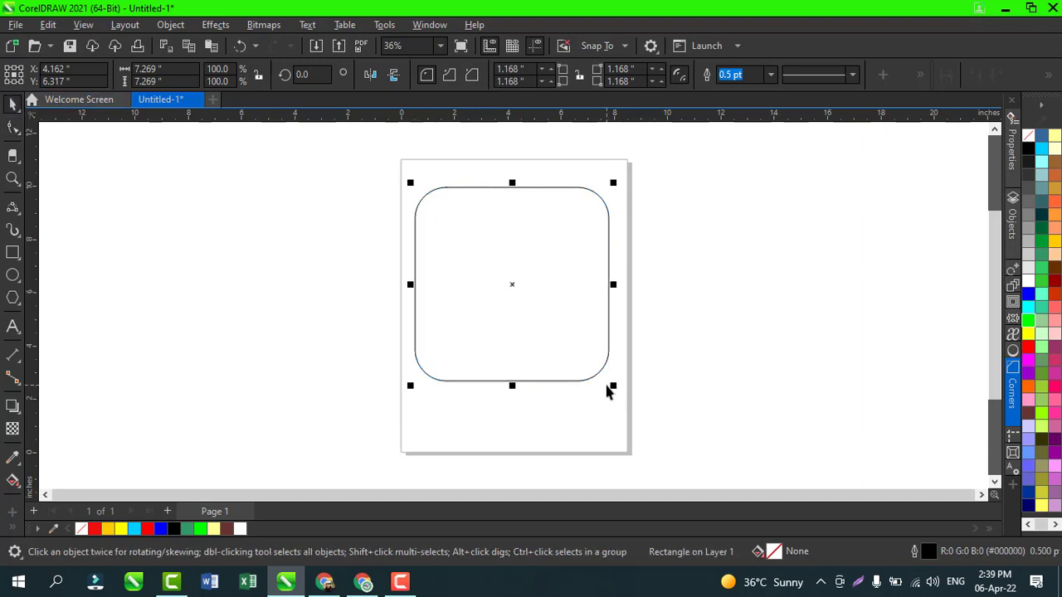
Create a smaller concentric copy of the rounded square, scaled to about 27.7% (2.014 inches wide)
left_click_drag(615, 387, 555, 327)
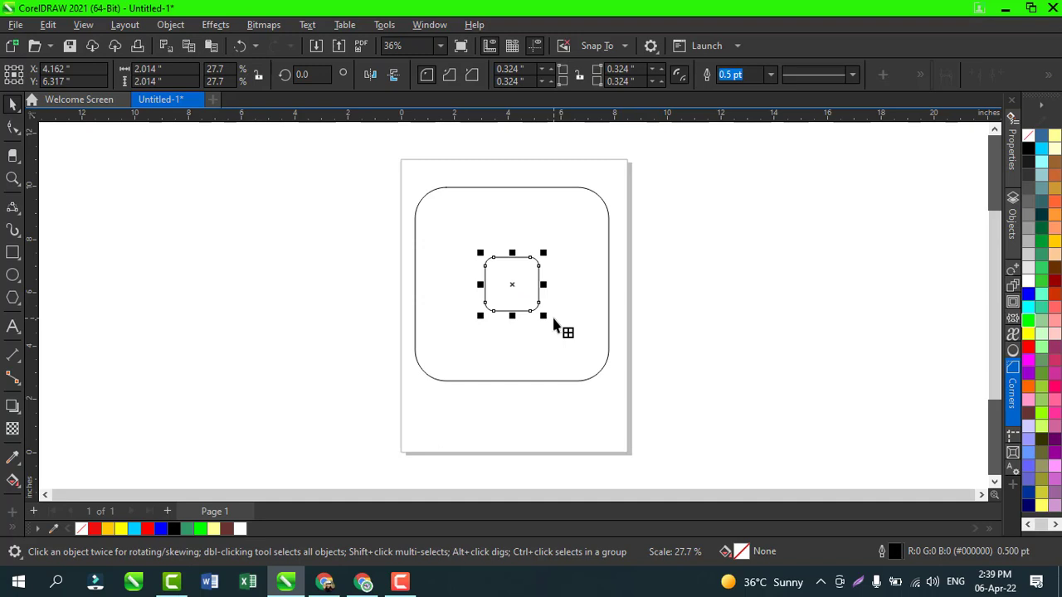
left_click(603, 375, "shift")
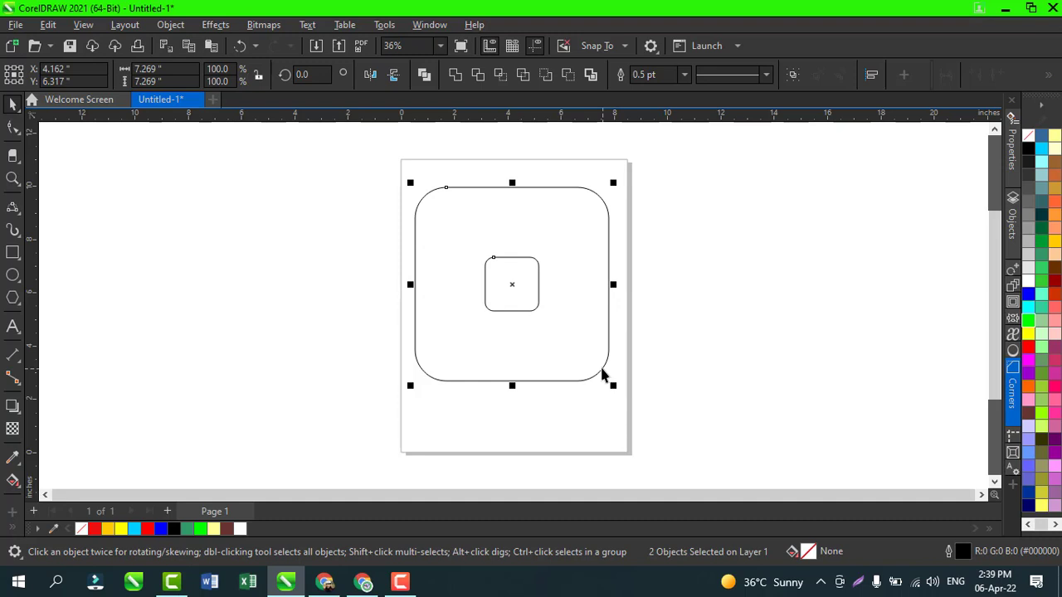
left_click(66, 245)
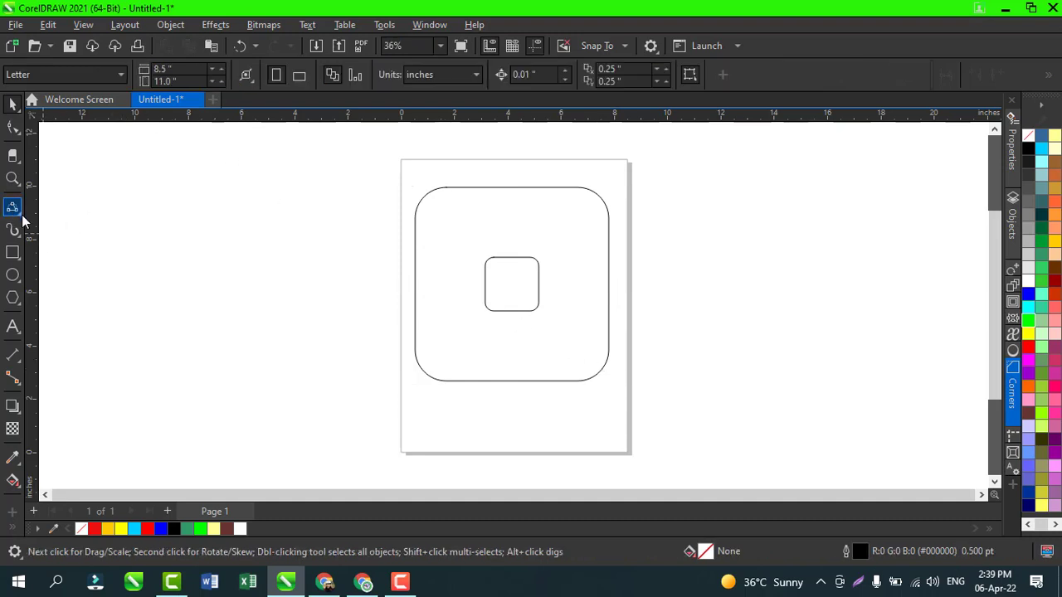
Draw a 3-point curve from the inner square's upper-right node past the outer square's right edge and set its outline width to 8.0 pt
left_click(19, 213)
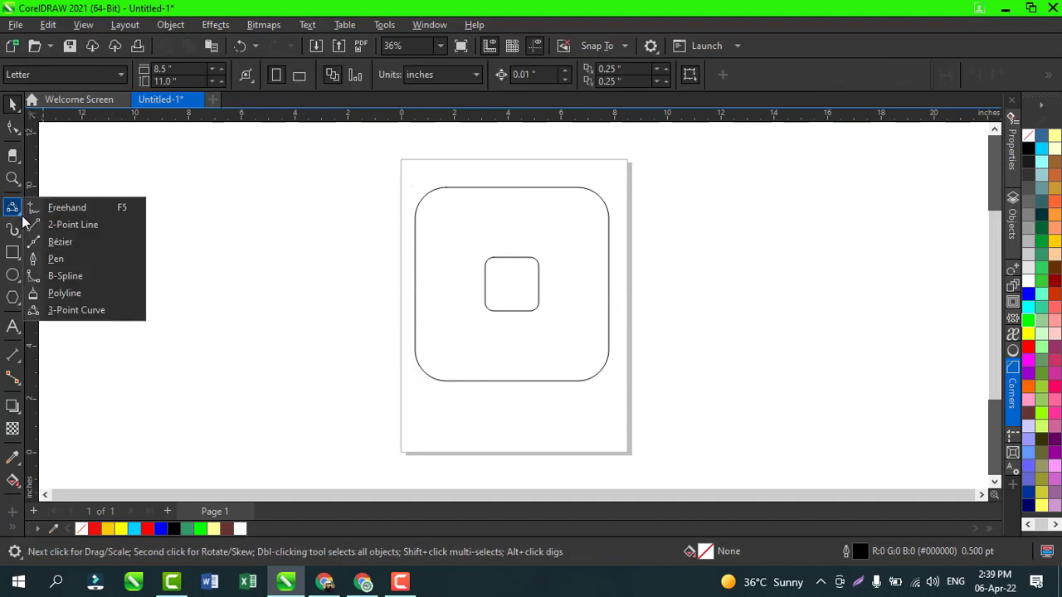
left_click(77, 311)
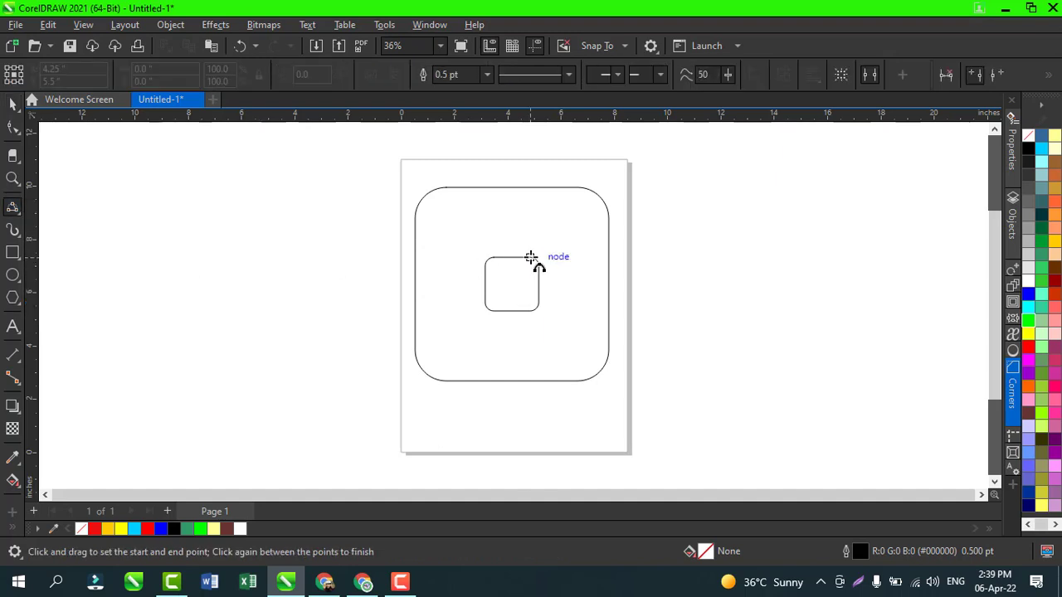
left_click_drag(531, 258, 618, 291)
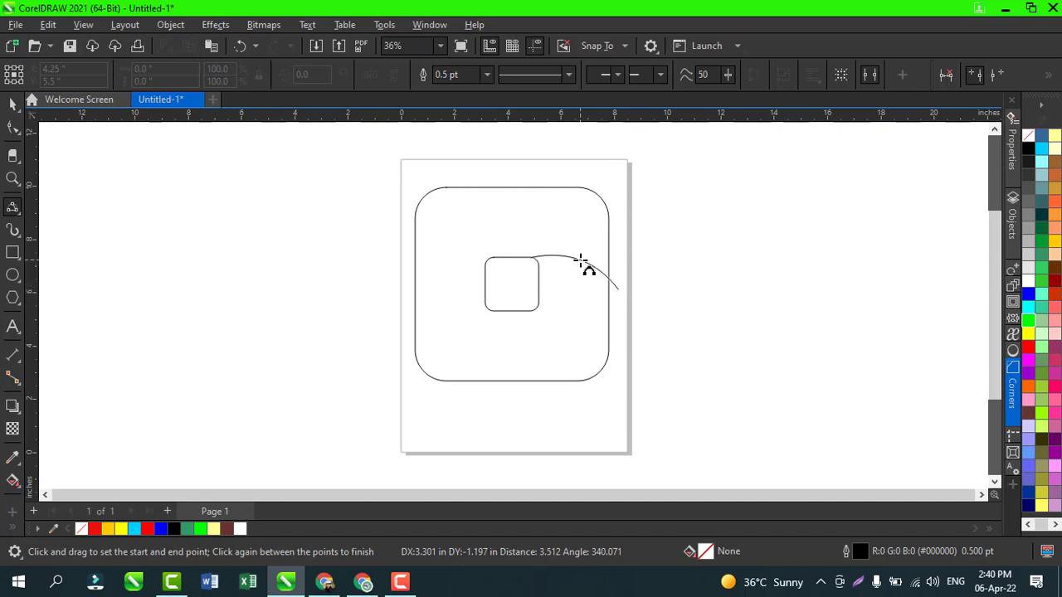
left_click(583, 261)
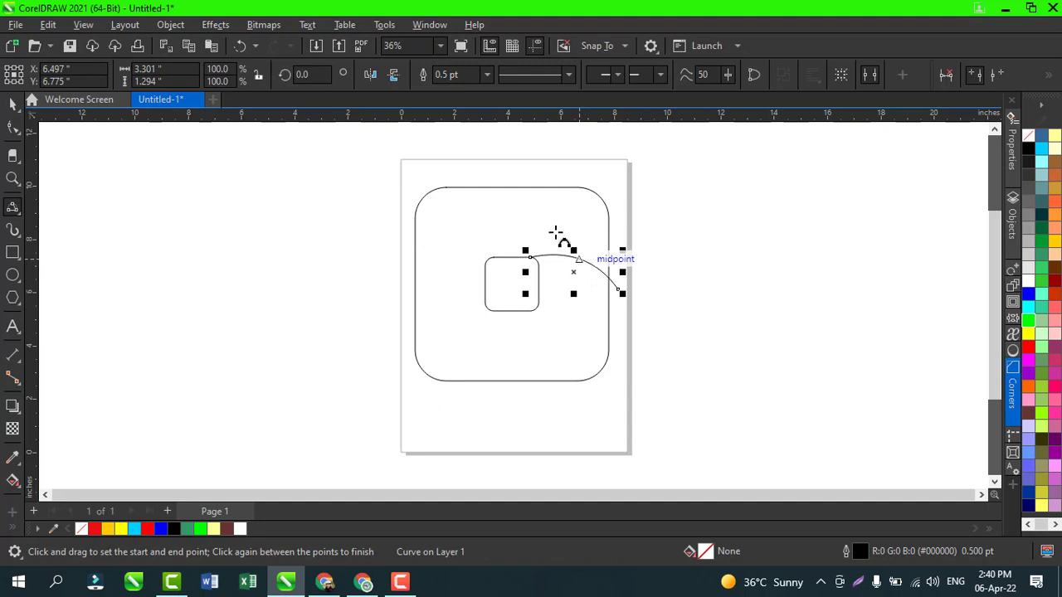
left_click(489, 74)
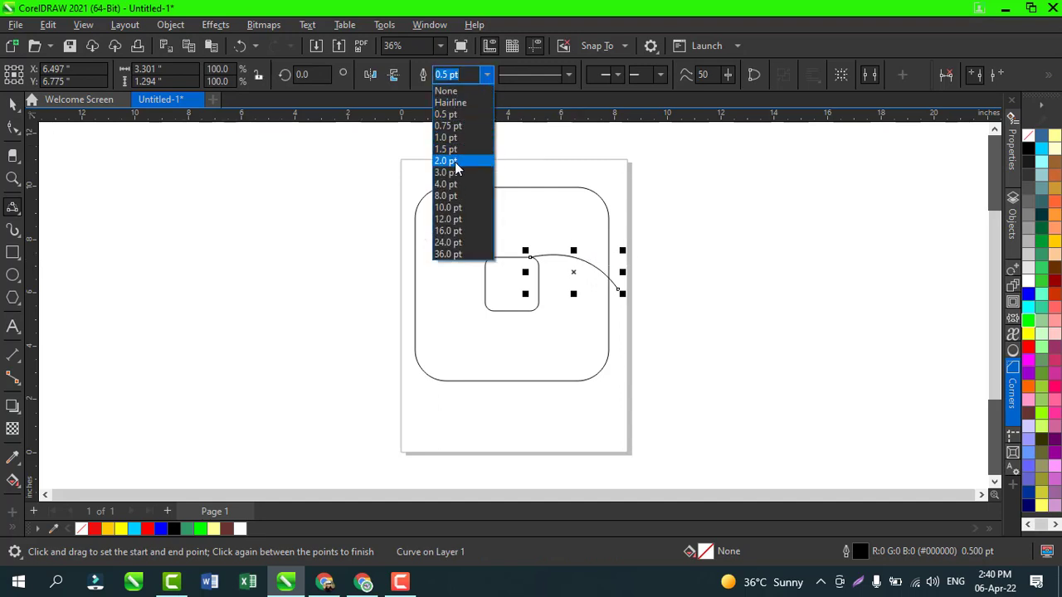
left_click(448, 196)
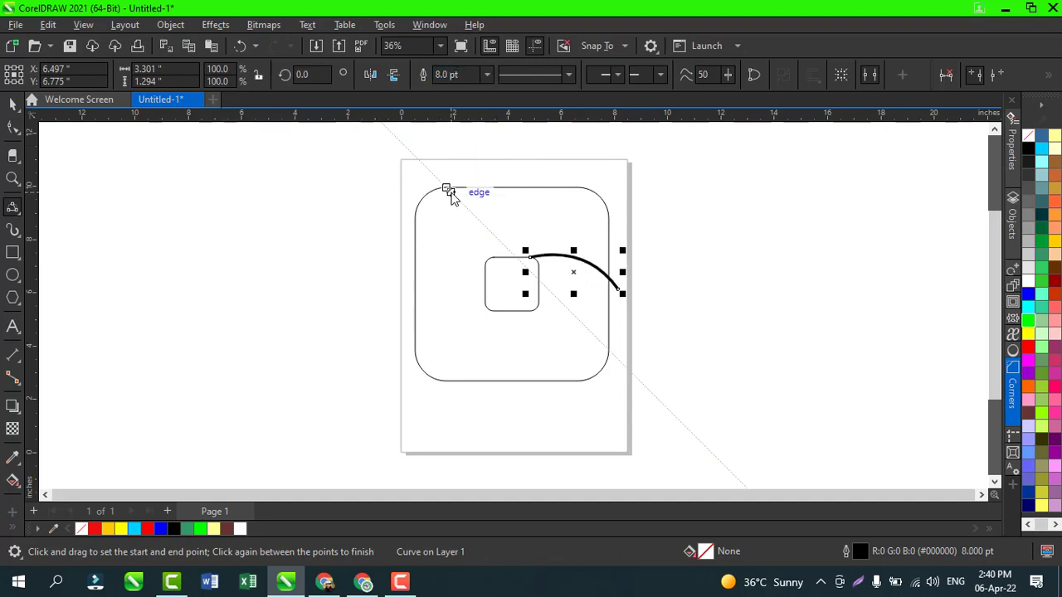
left_click(12, 104)
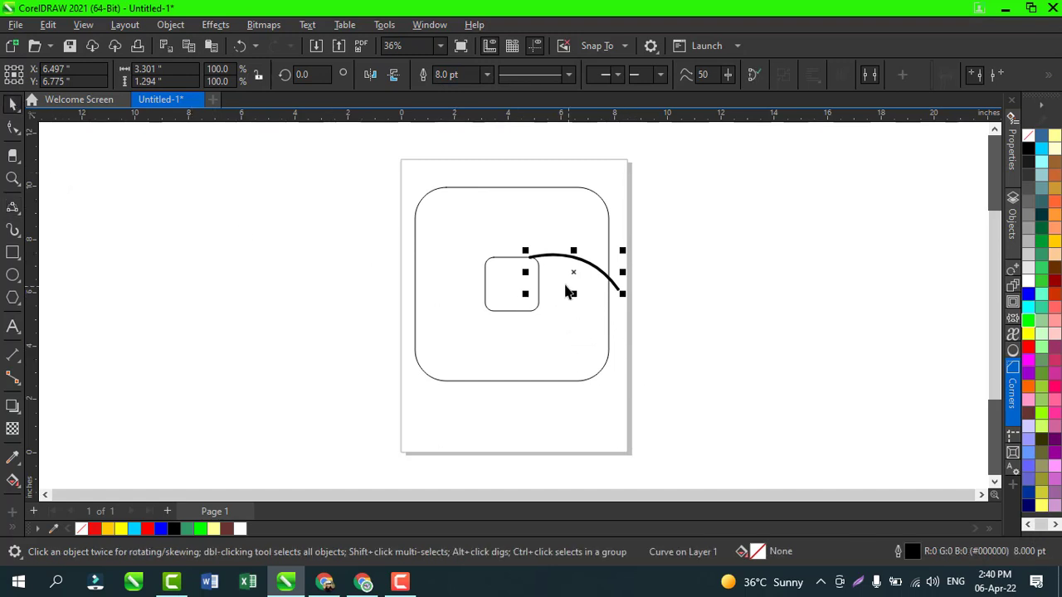
Add horizontal and vertical guidelines through the squares' centre and move the curve's rotation centre to their intersection
left_click_drag(514, 121, 512, 284)
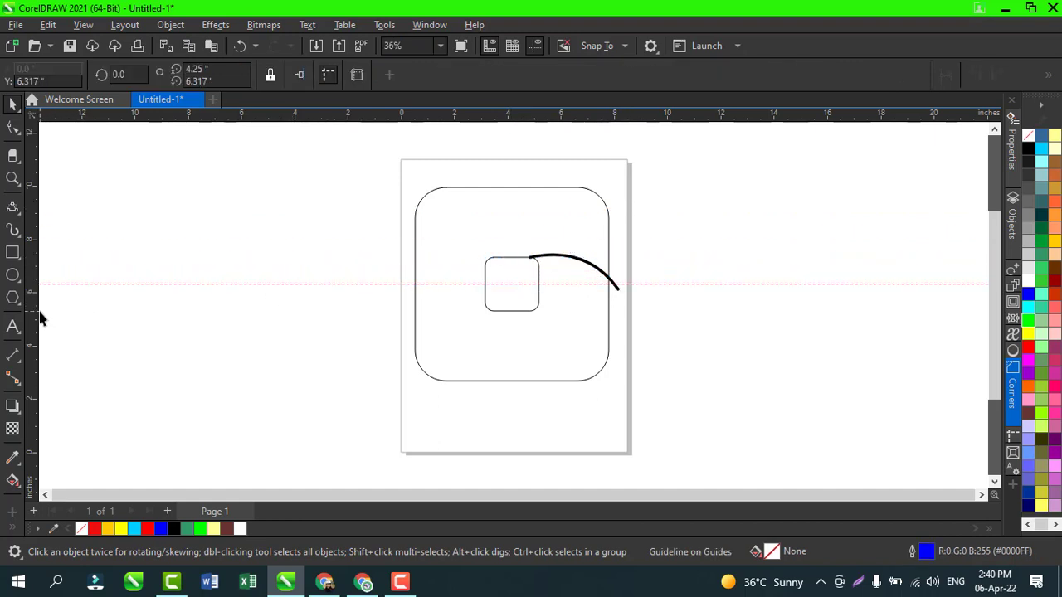
left_click_drag(321, 304, 512, 286)
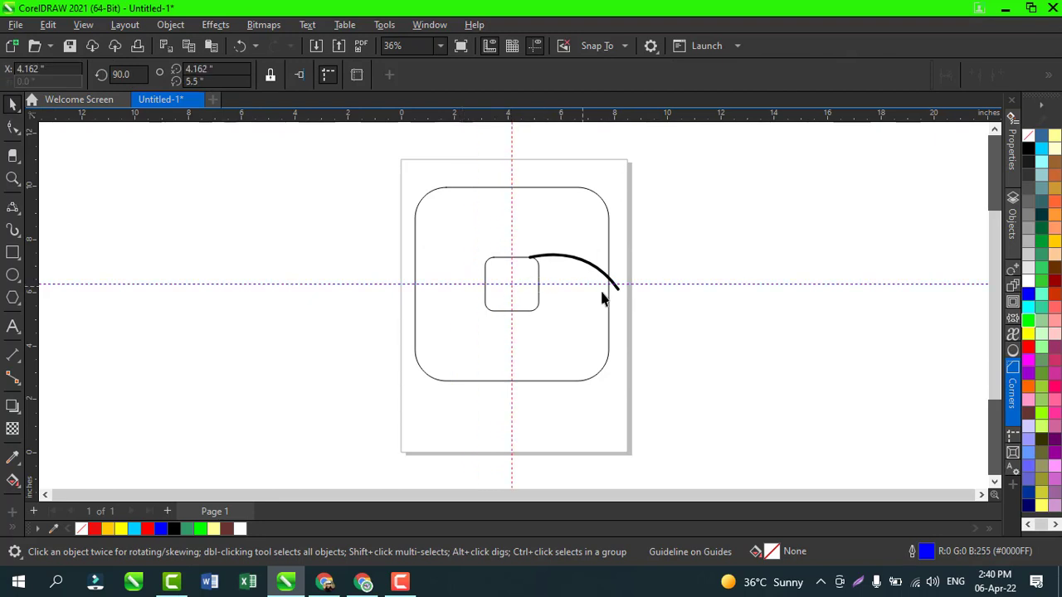
left_click(583, 265)
left_click(577, 265)
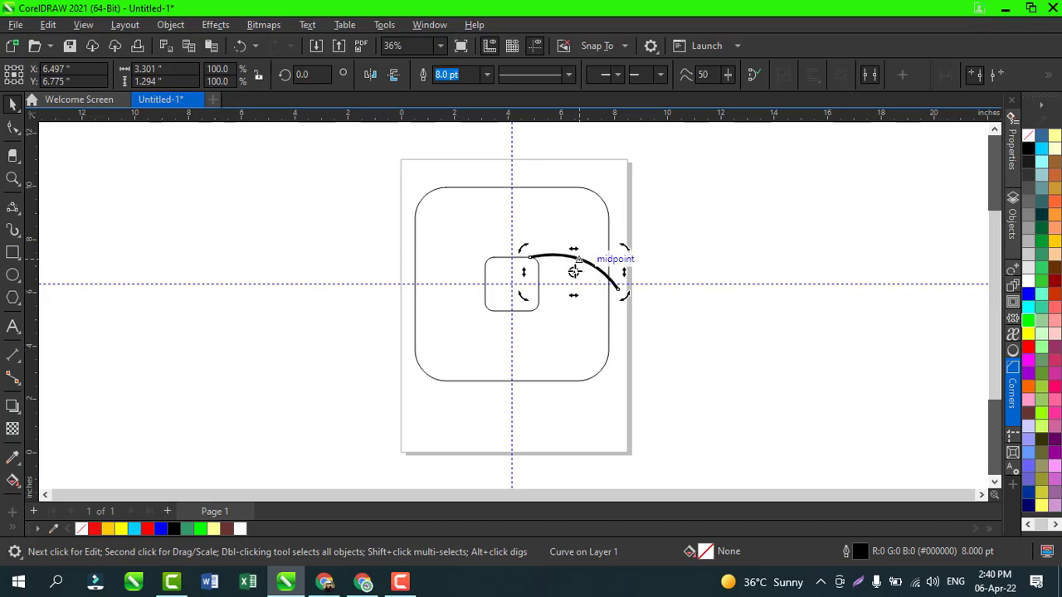
left_click_drag(574, 271, 512, 283)
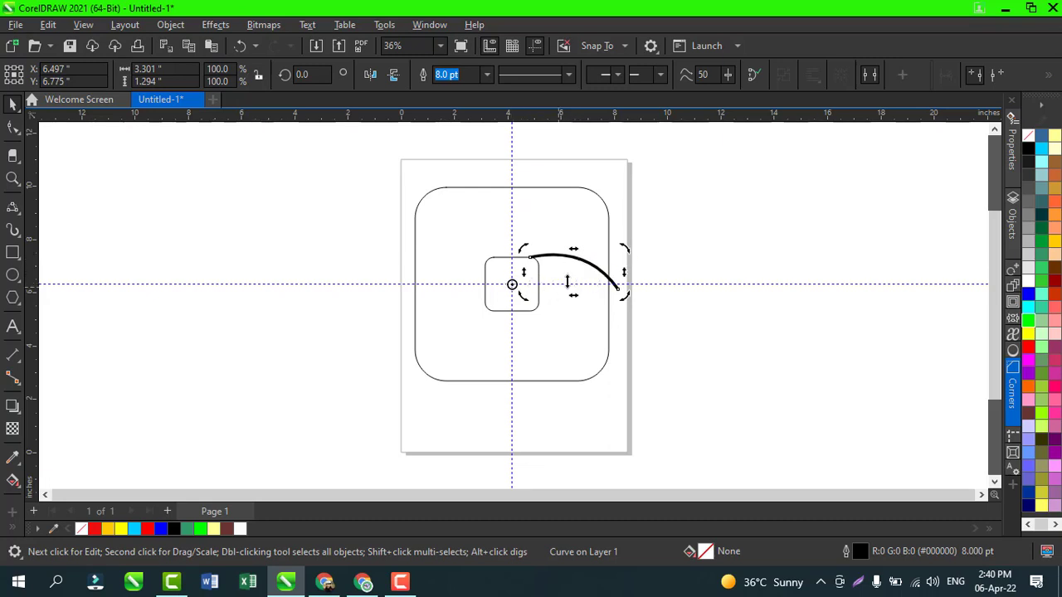
Make rotated copies of the curve around the squares' centre at 270° and 180°
left_click_drag(628, 254, 541, 374)
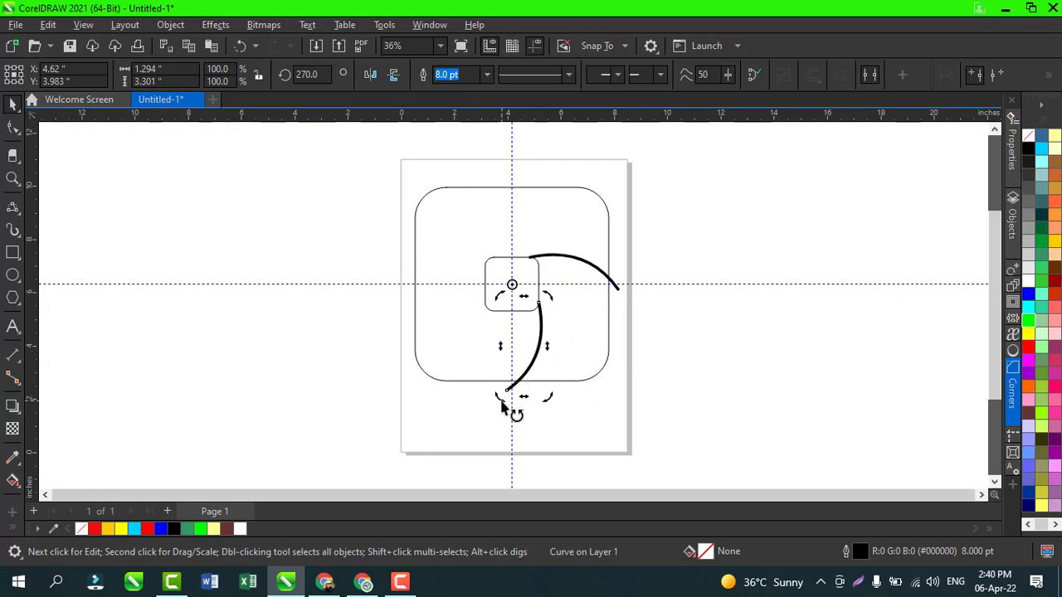
left_click_drag(501, 405, 380, 270)
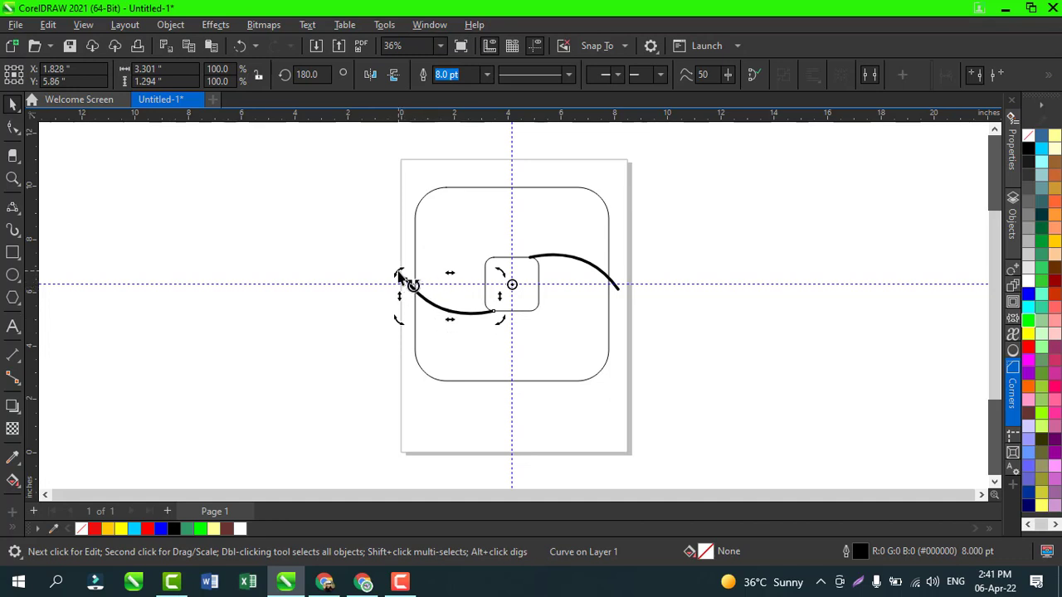
left_click_drag(398, 276, 516, 383)
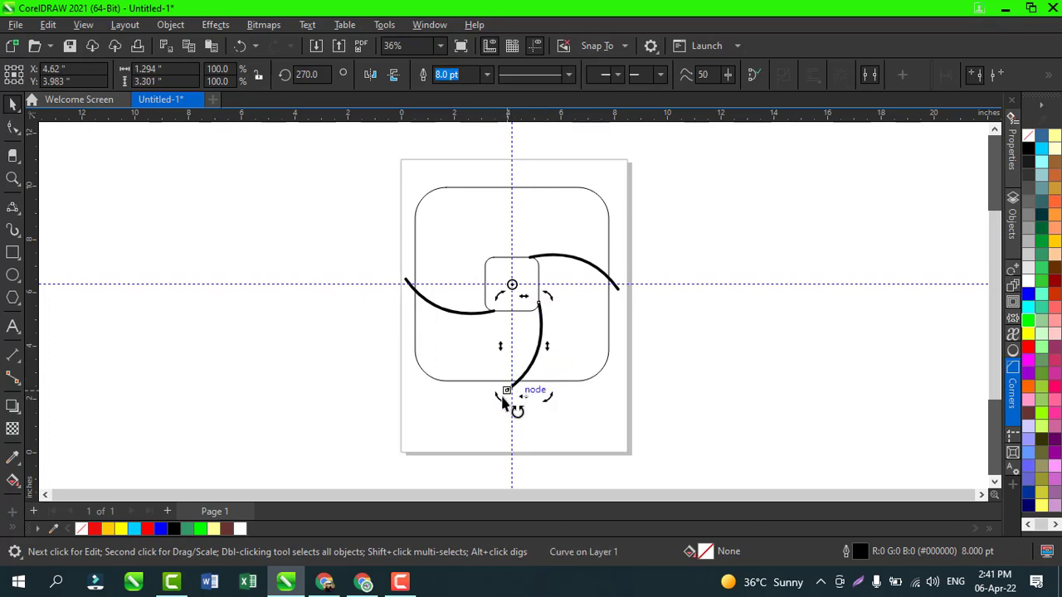
left_click_drag(500, 404, 406, 193)
key("ctrl+z")
left_click(465, 324)
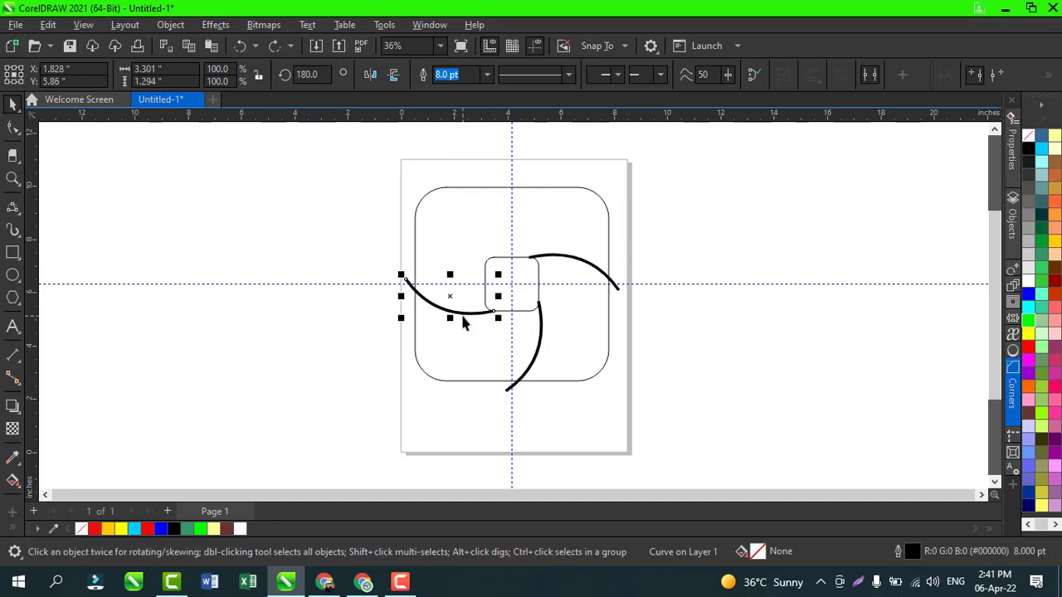
key("F10")
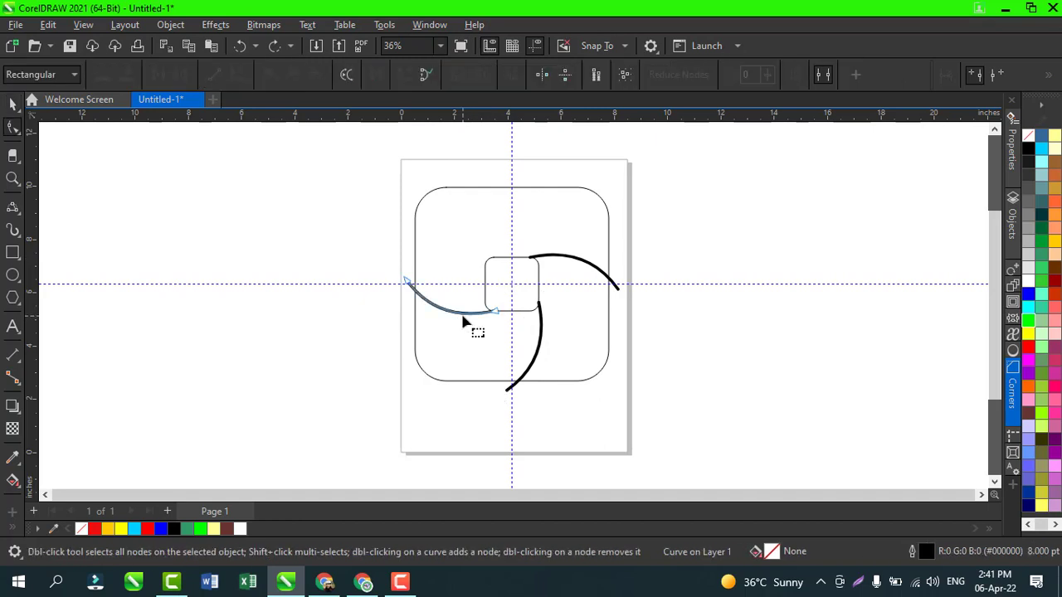
left_click(13, 103)
Rotate a copy of the original right-hand curve by 90° around the squares' centre to form the upper arm
left_click(579, 267)
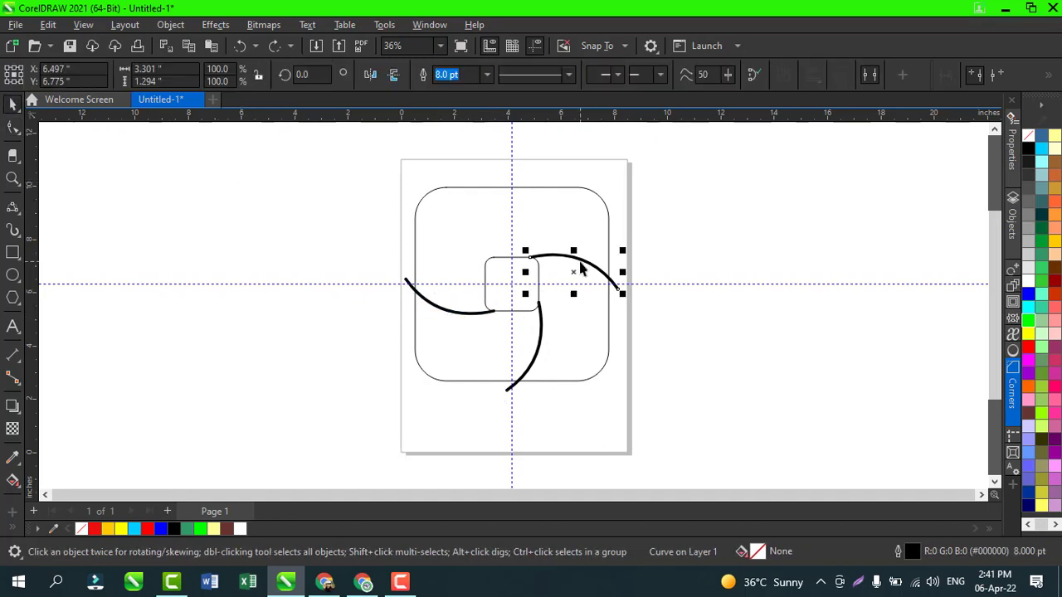
key("F10")
left_click(12, 105)
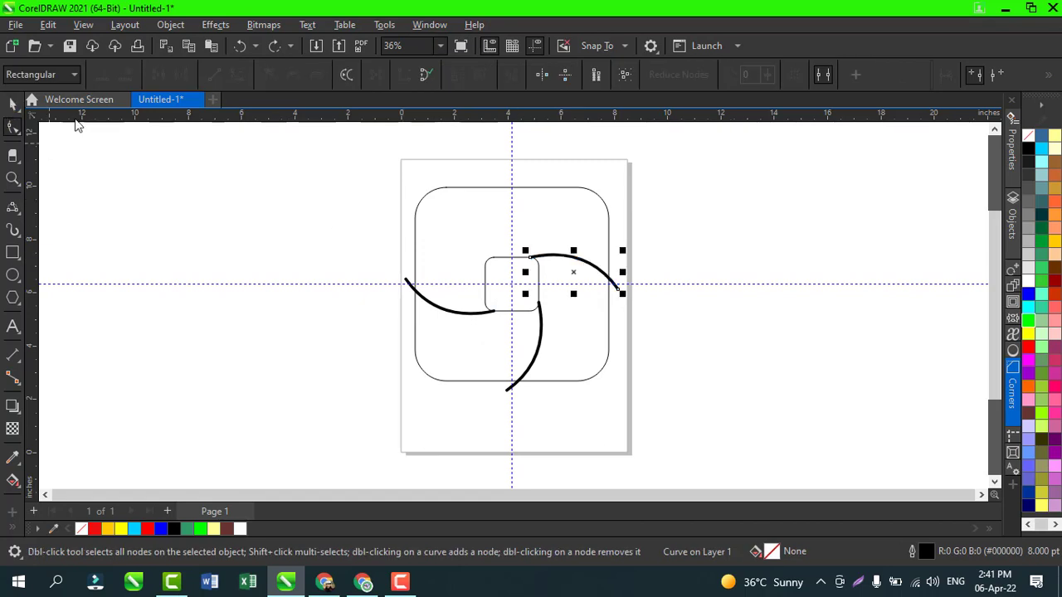
left_click(582, 276)
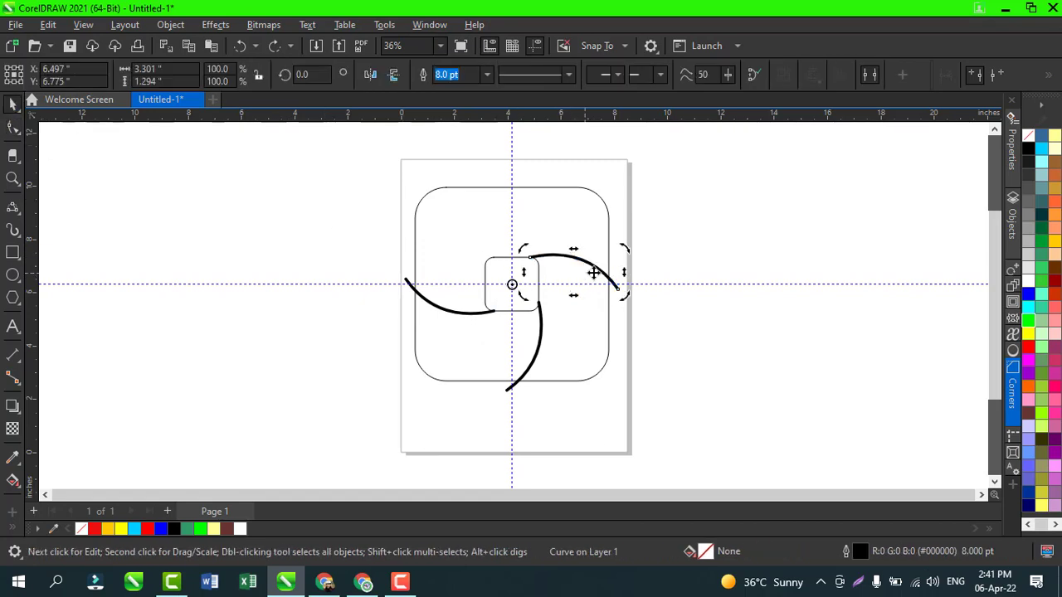
left_click_drag(630, 259, 484, 175)
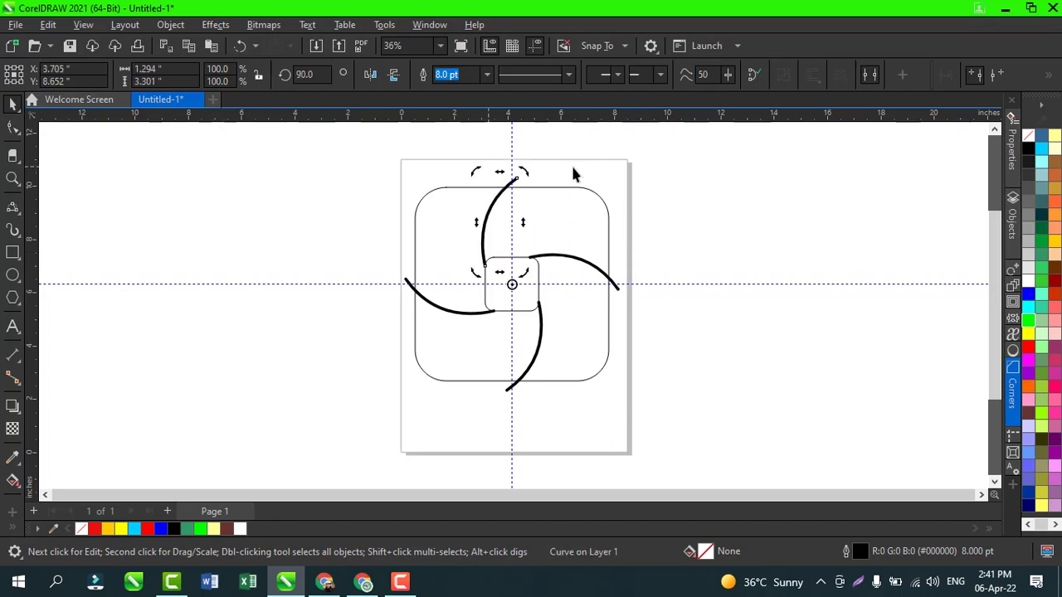
Delete the vertical and horizontal guidelines
left_click(512, 141)
key("Delete")
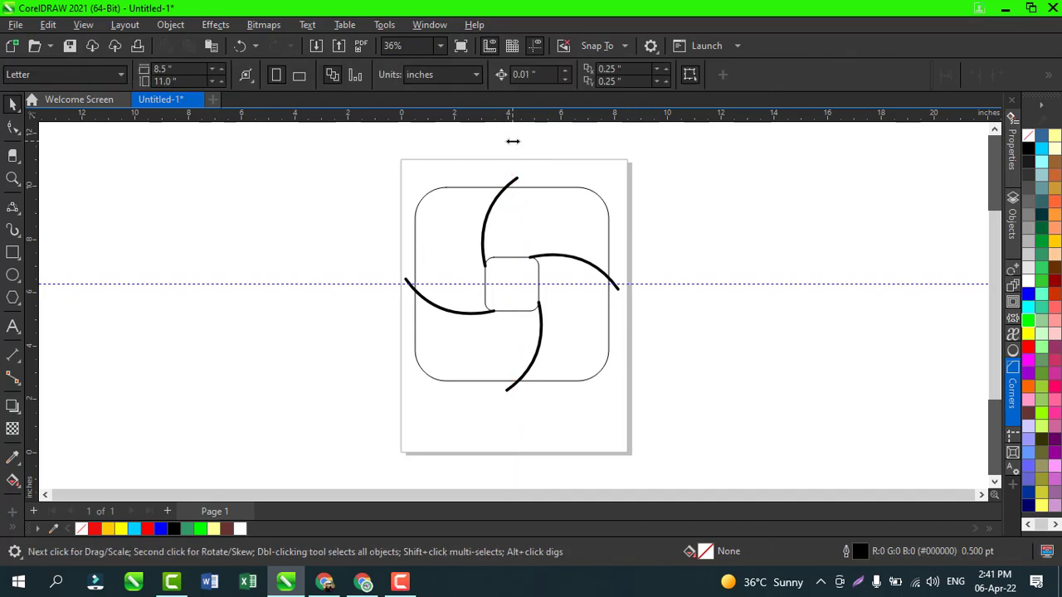
left_click(781, 285)
key("Delete")
Use Smart Fill to fill the four regions between the curves with red (#ED1111) and no outline
left_click(14, 482)
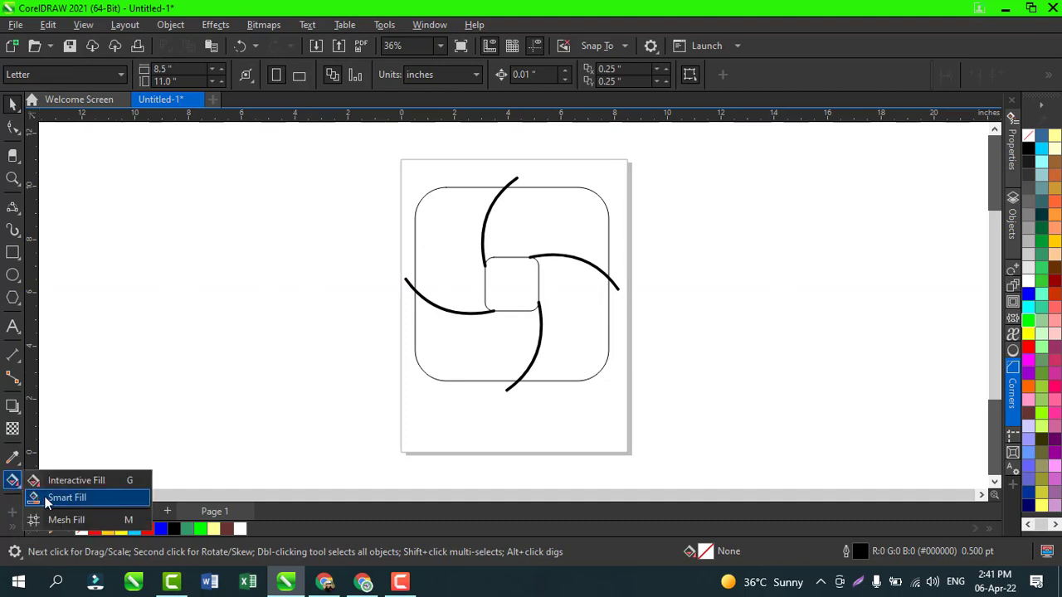
left_click(50, 498)
left_click(451, 287)
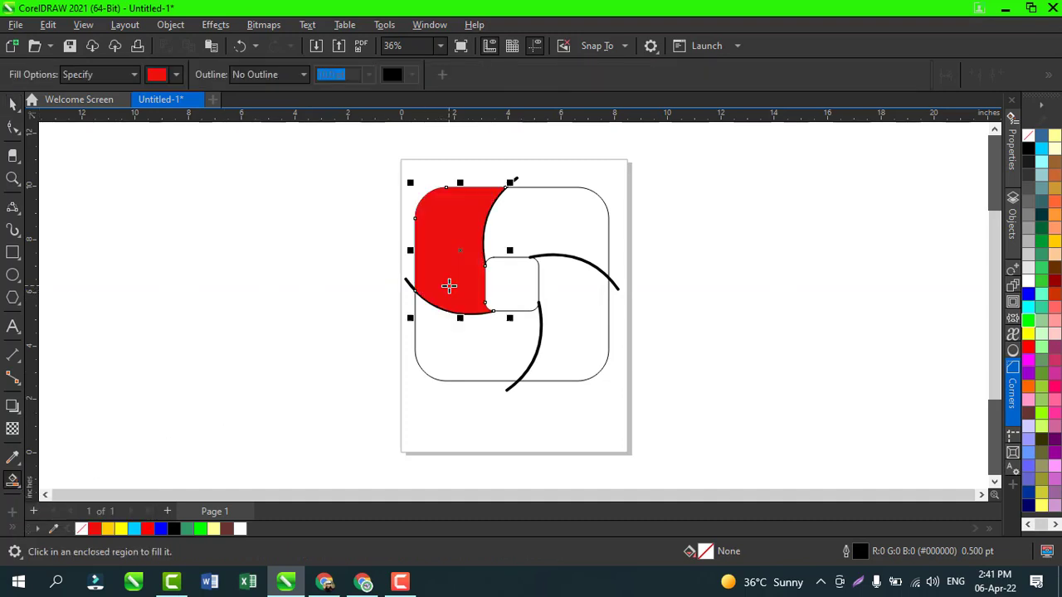
left_click(518, 239)
left_click(572, 312)
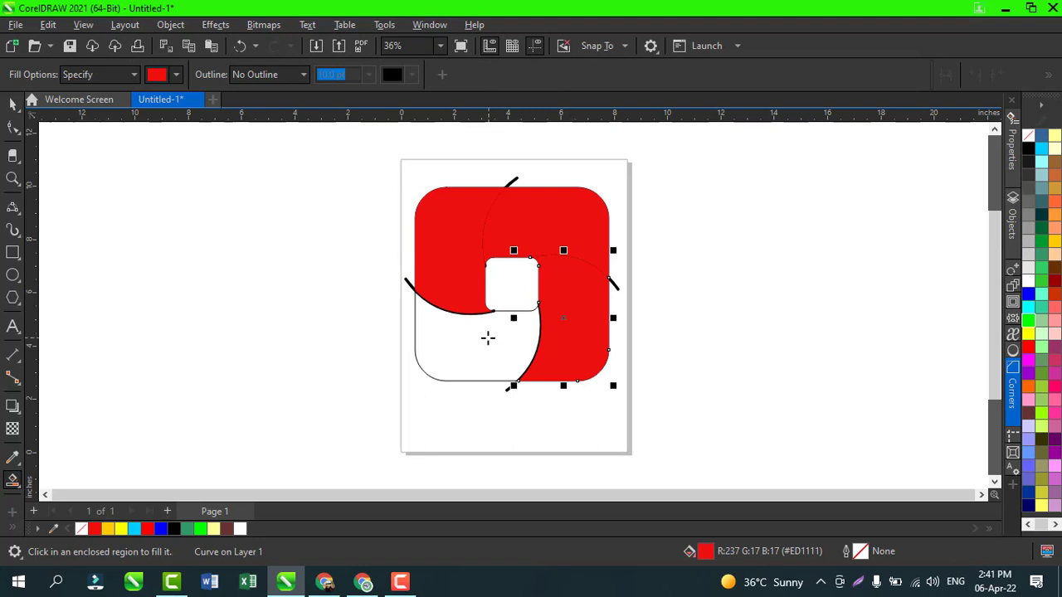
left_click(488, 337)
Apply a linear red-to-white fountain fill to the upper-left section, running from its lower edge up past its top edge
left_click(13, 103)
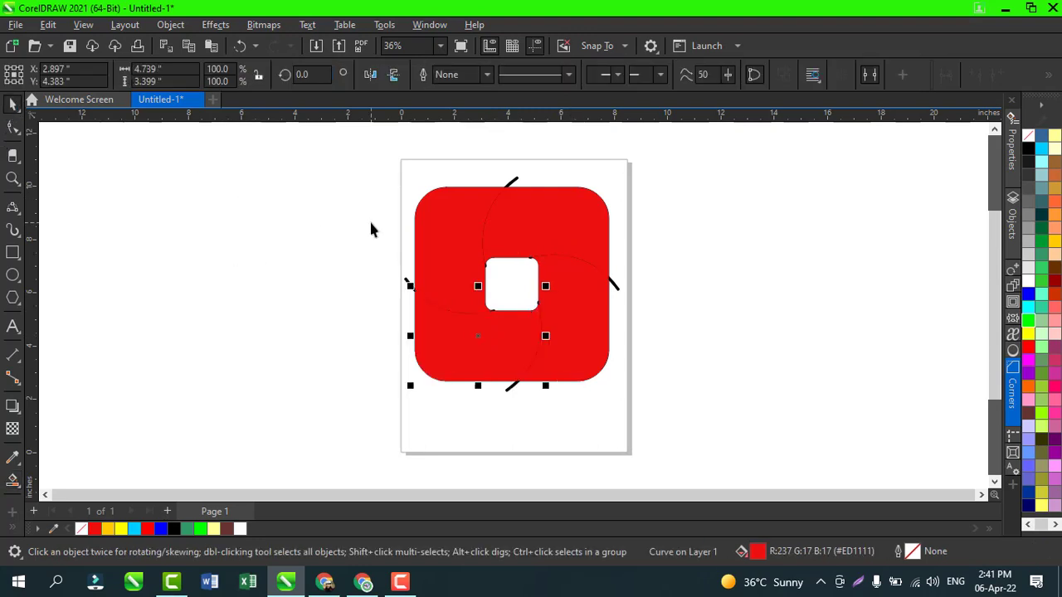
left_click(443, 254)
key("g")
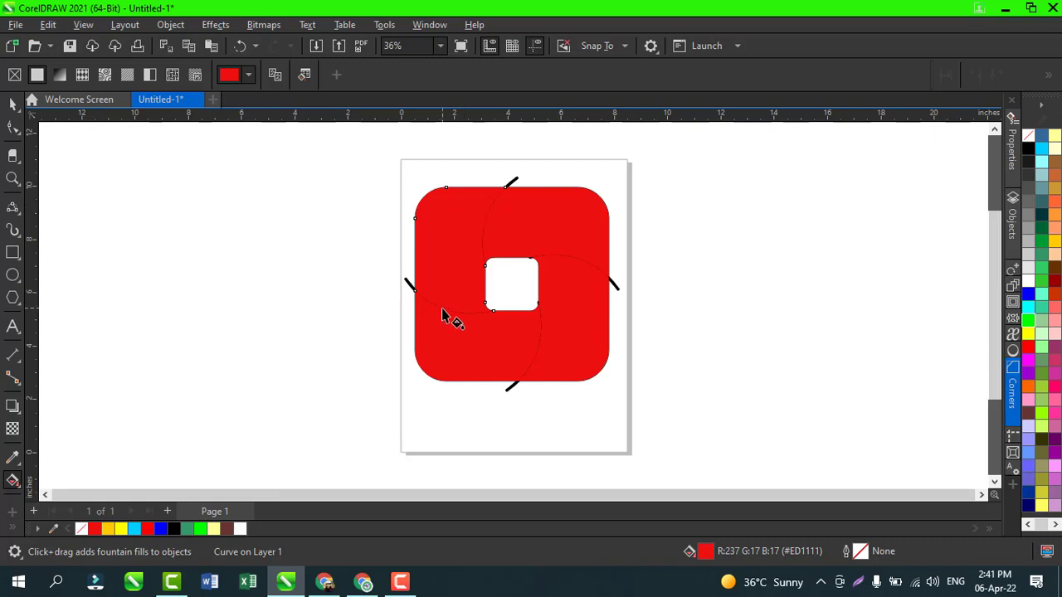
left_click_drag(444, 311, 471, 183)
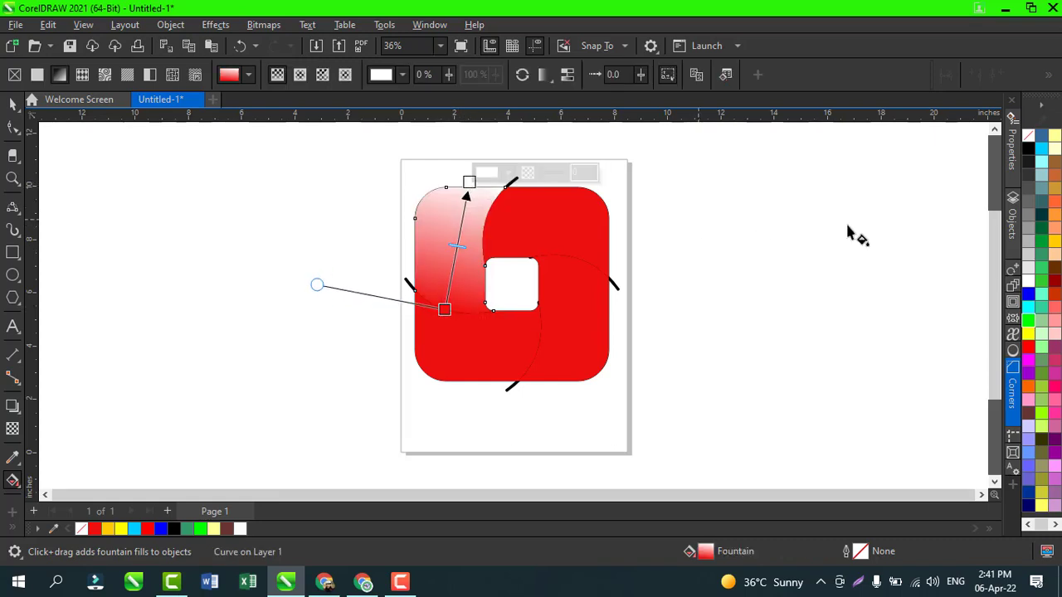
left_click_drag(1028, 320, 456, 177)
left_click(560, 394)
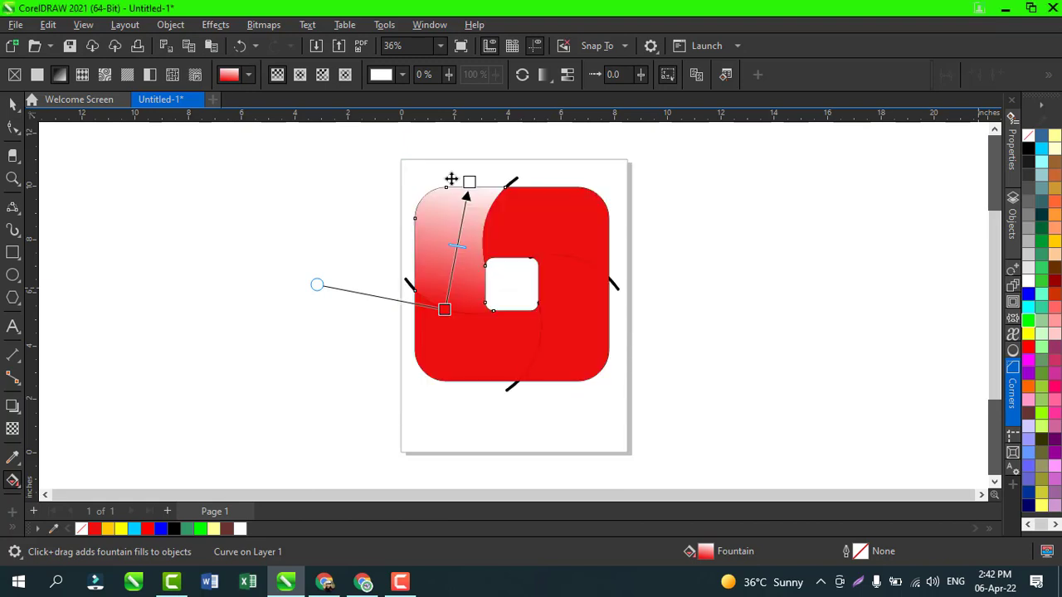
left_click(467, 178)
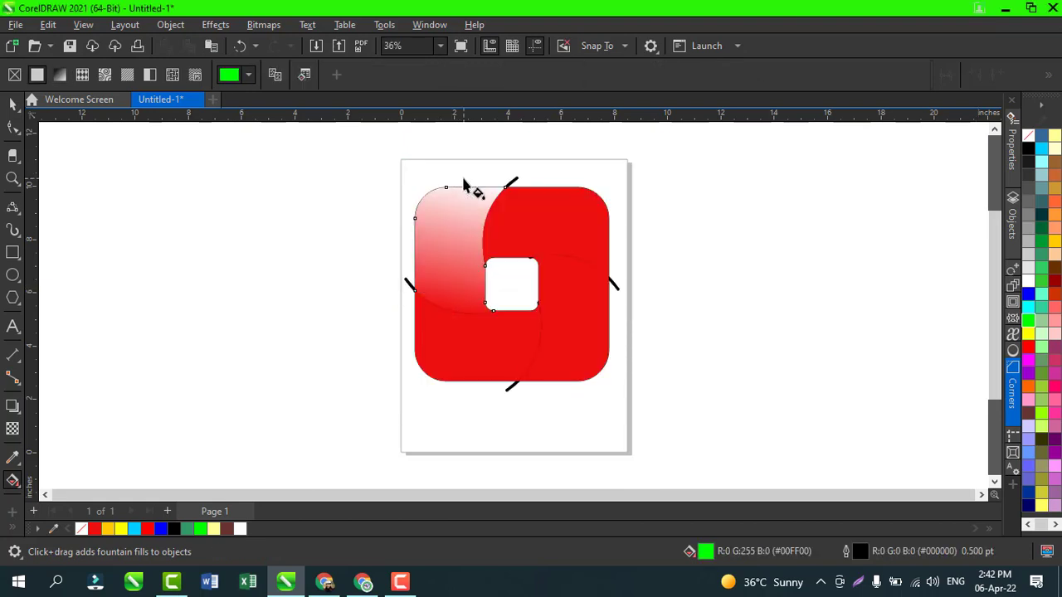
left_click(451, 314)
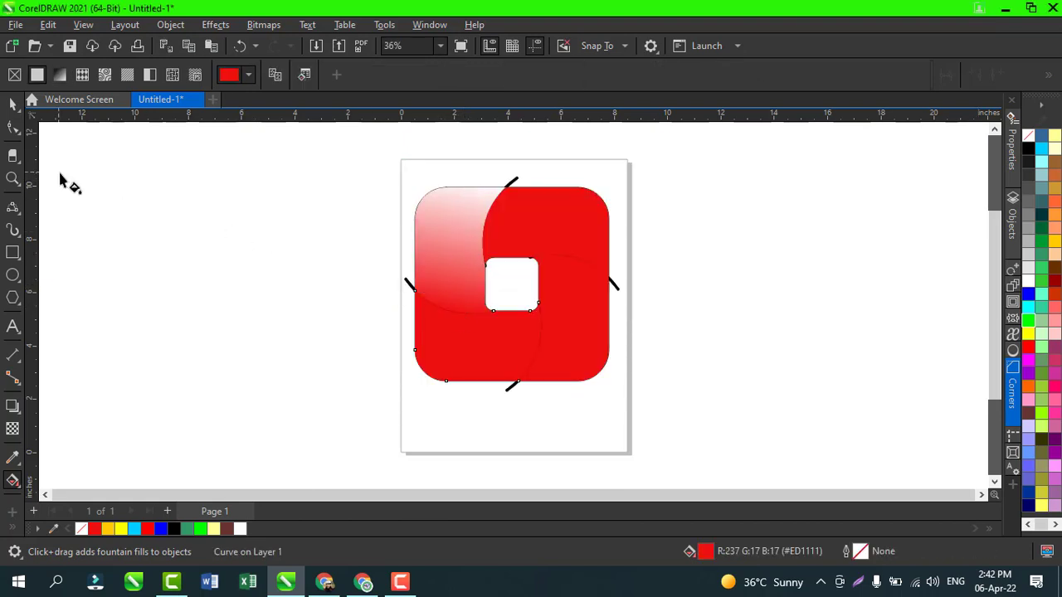
left_click(278, 314)
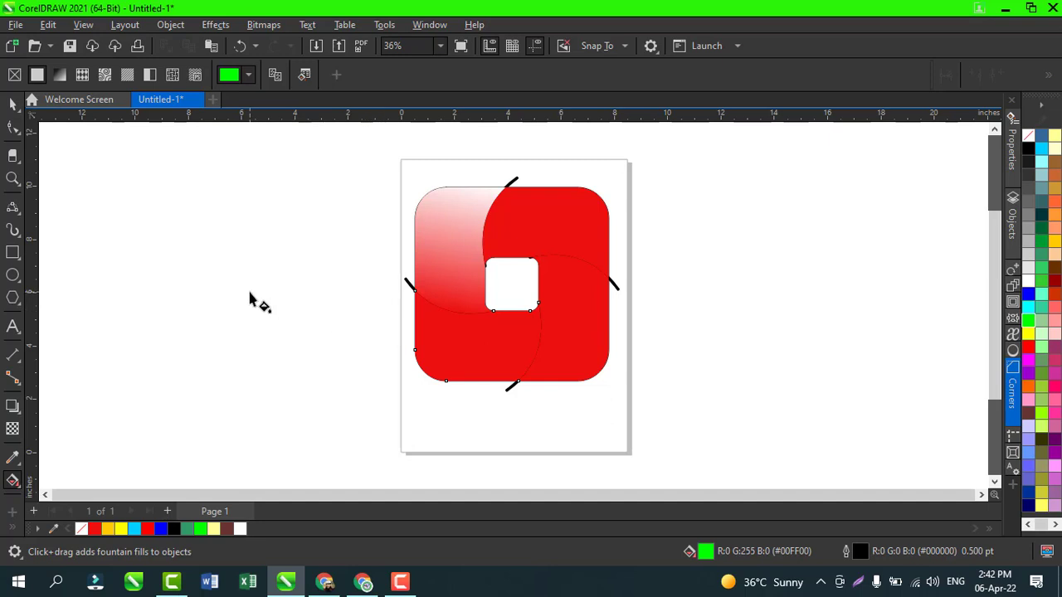
Recolour the upper-left section's fountain fill with bright green at its upper end and very dark teal at its lower end
left_click(456, 282)
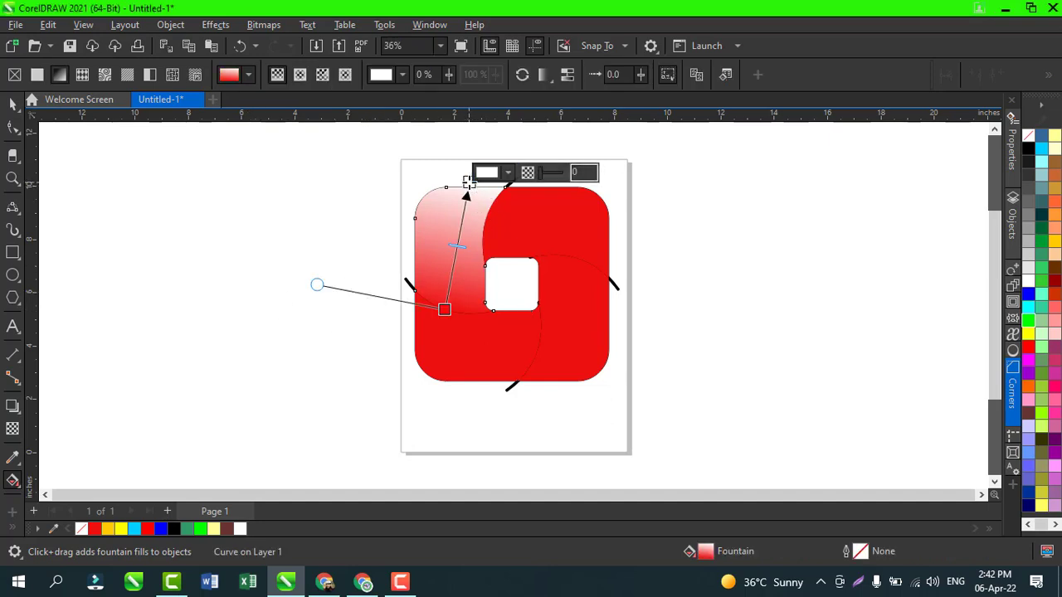
left_click(1028, 322)
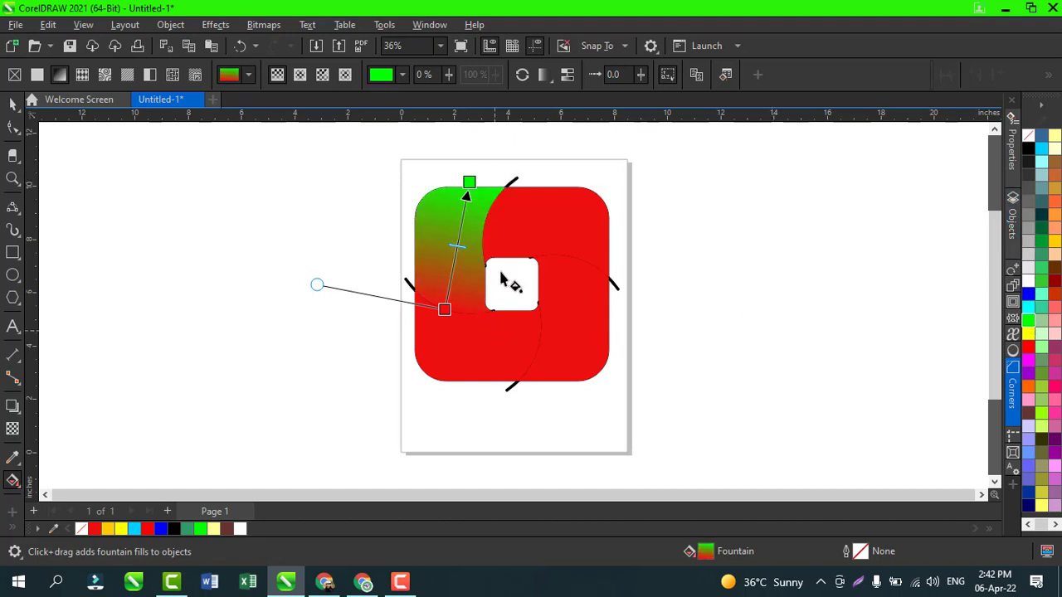
left_click(442, 311)
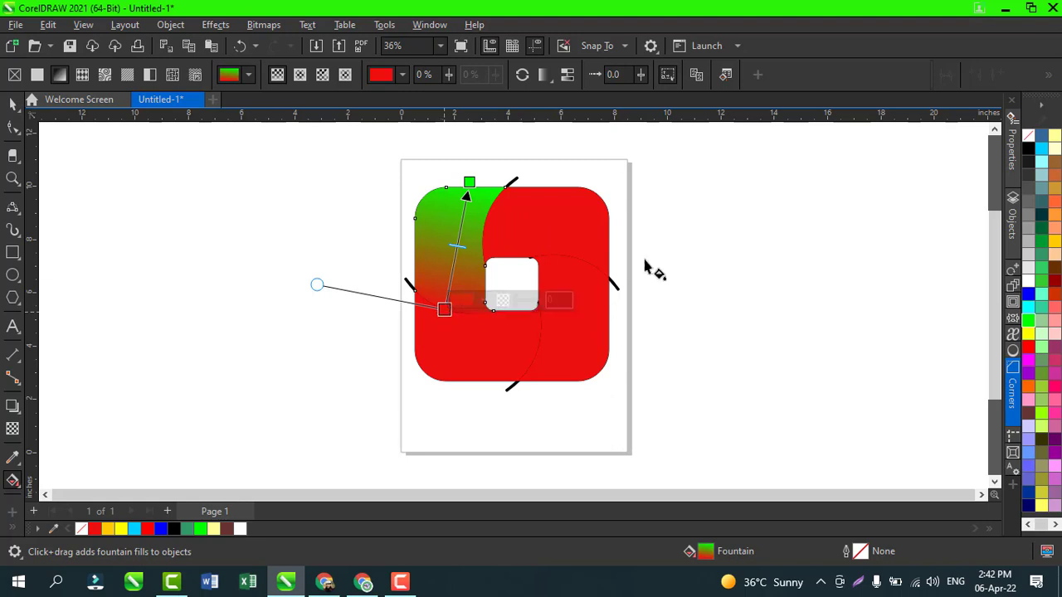
left_click(1052, 245)
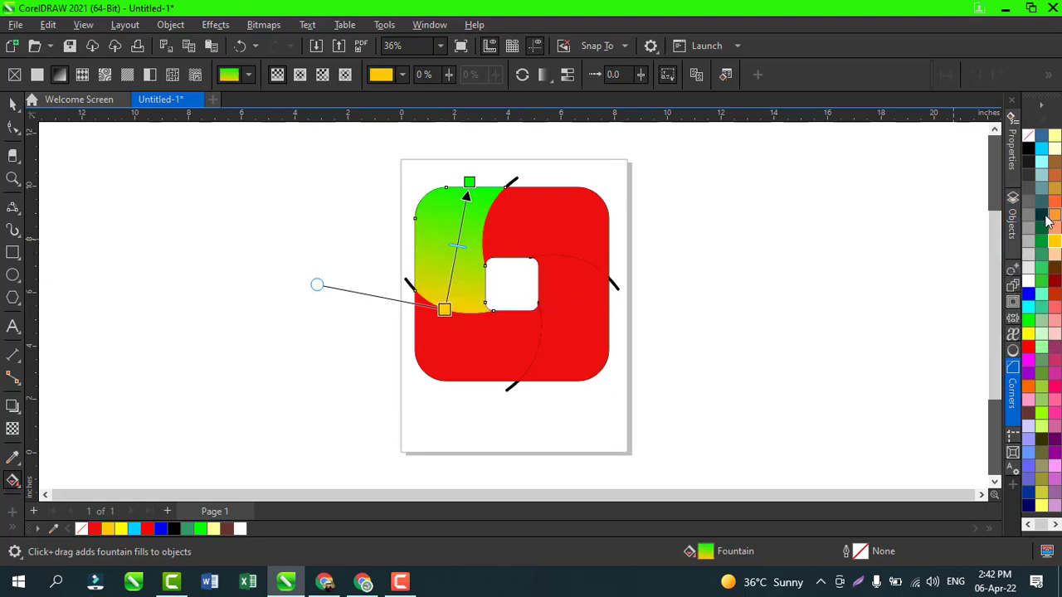
left_click(1041, 217)
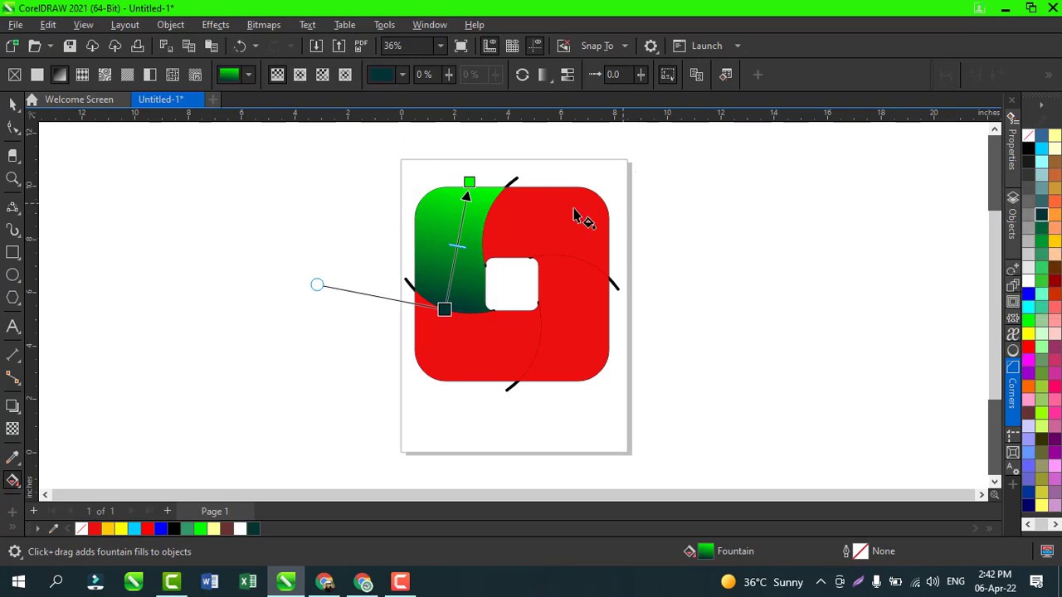
Give the upper-right section a linear fountain fill from very dark teal at its inner curved edge to bright green at its outer edge
left_click(540, 227)
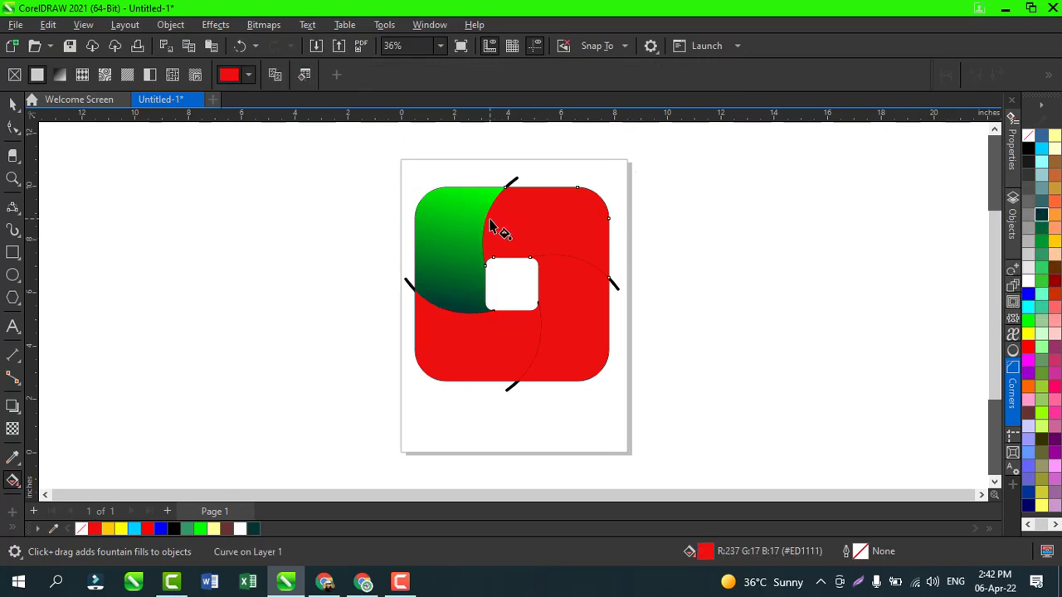
left_click_drag(487, 220, 610, 241)
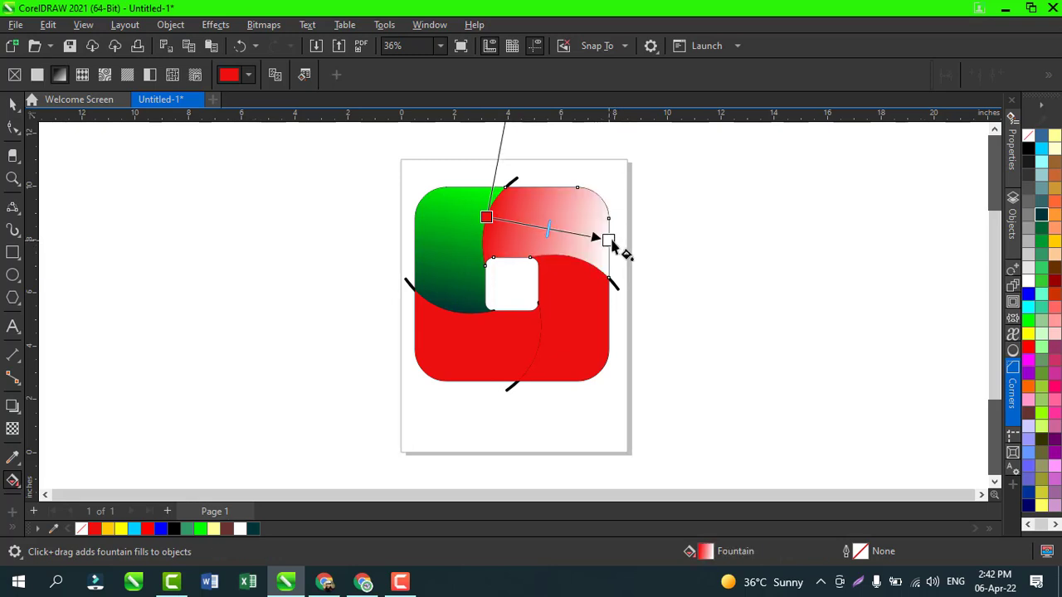
left_click_drag(1043, 215, 474, 219)
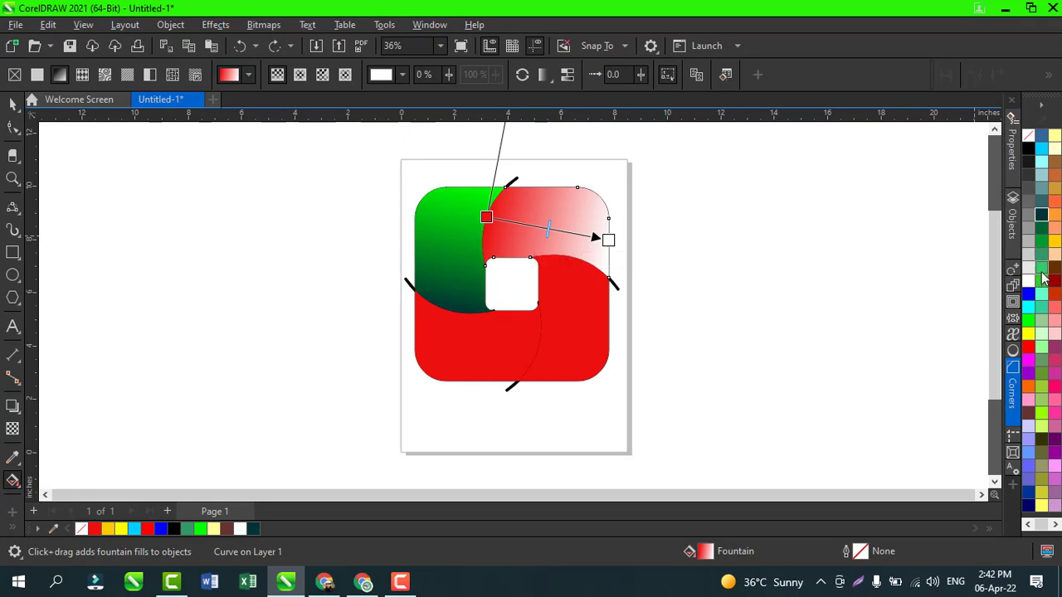
left_click(486, 216)
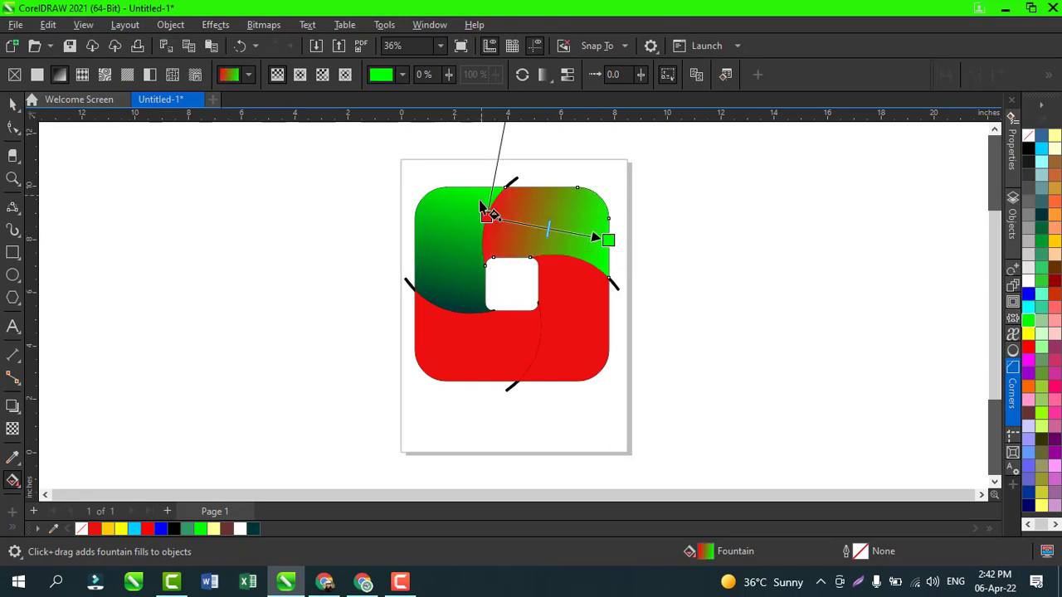
left_click(1041, 214)
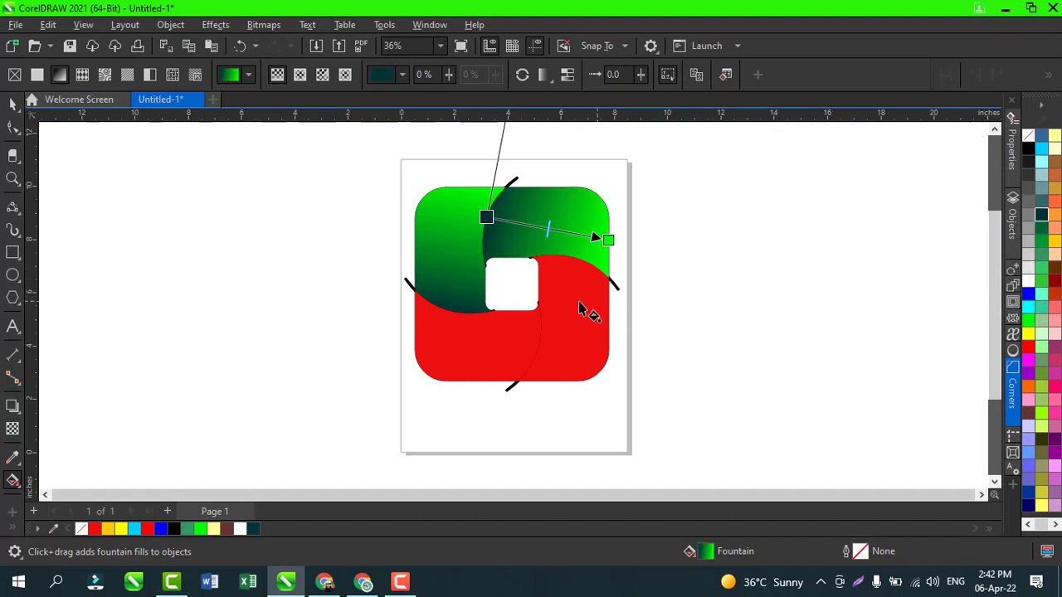
Give the lower-right section a linear fountain fill running downward from very dark teal at its curved upper edge to bright green at the base
left_click(575, 272)
left_click_drag(577, 262, 573, 390)
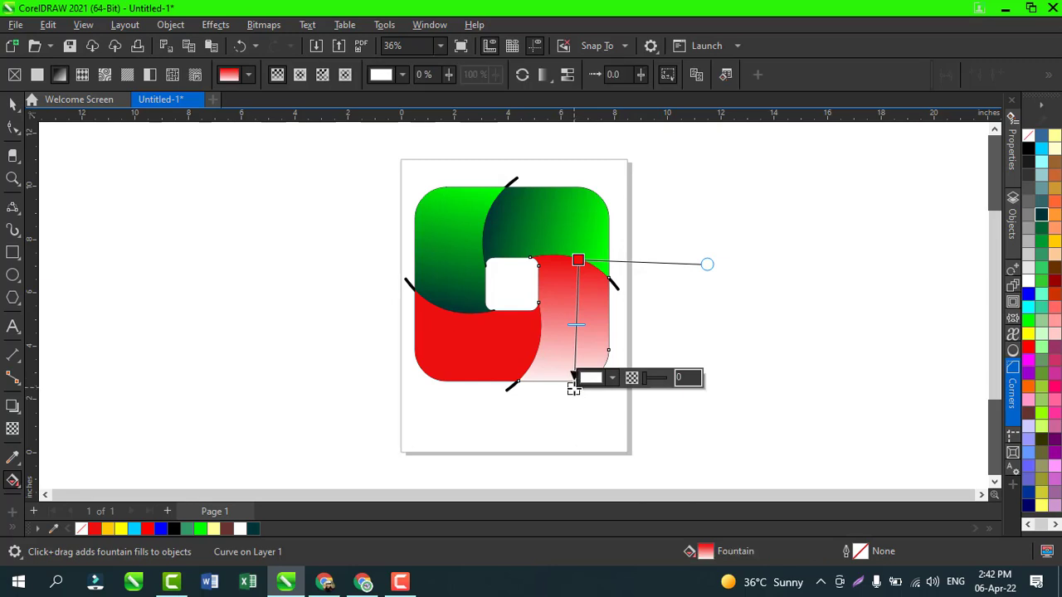
left_click(1028, 321)
left_click(578, 261)
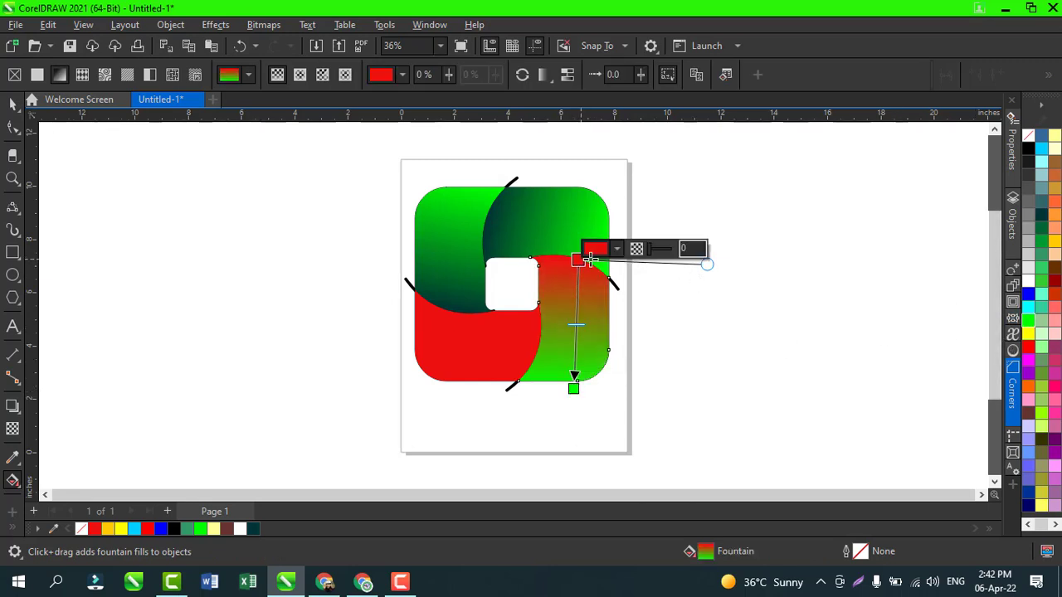
left_click(1041, 215)
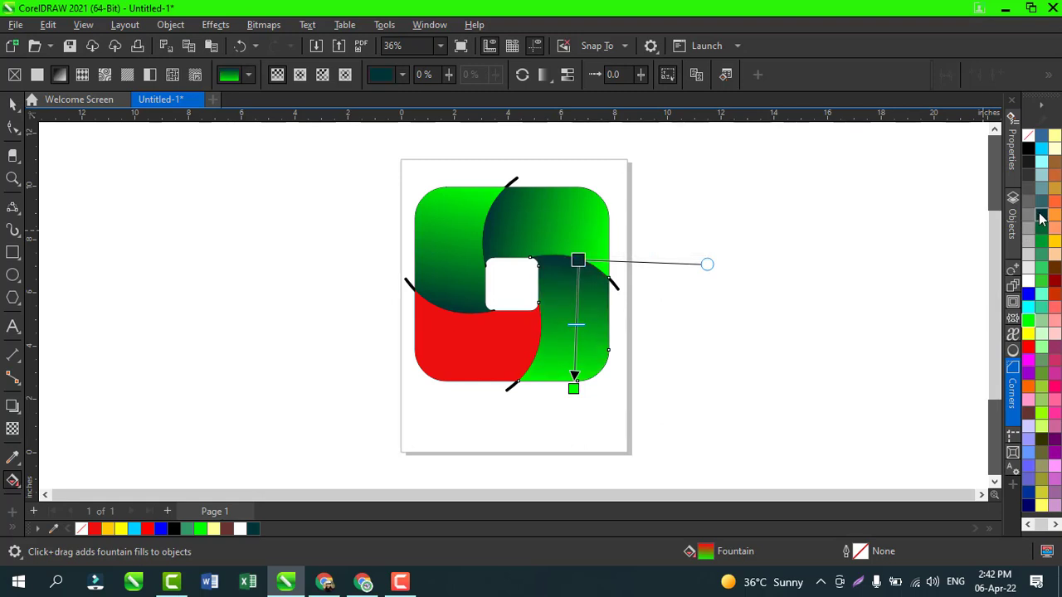
Give the lower-left section a linear fountain fill from very dark teal at its curved edge to bright green past the logo's outer side
left_click(475, 352)
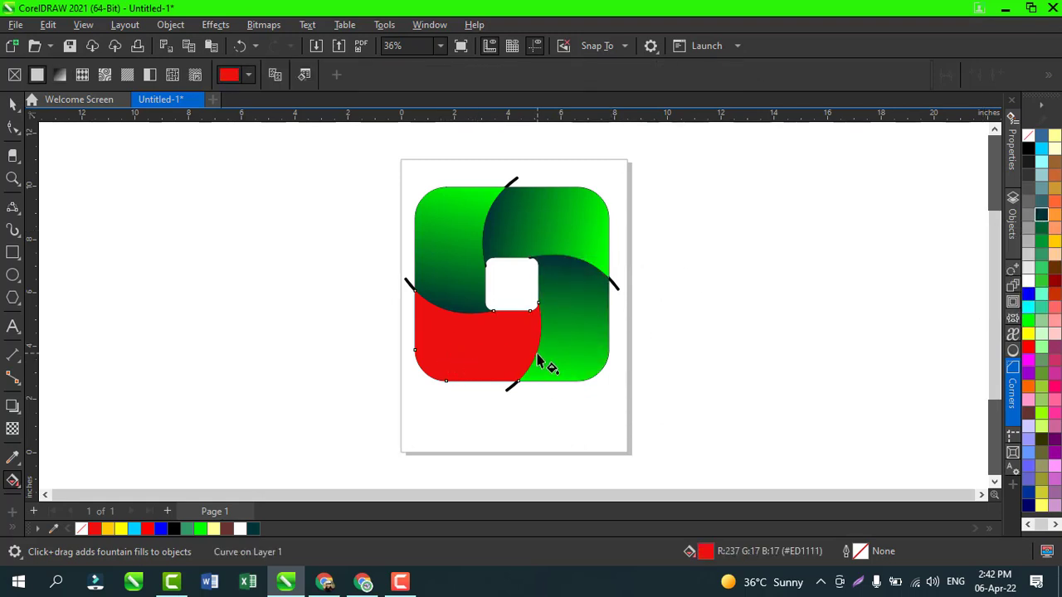
left_click_drag(537, 357, 380, 334)
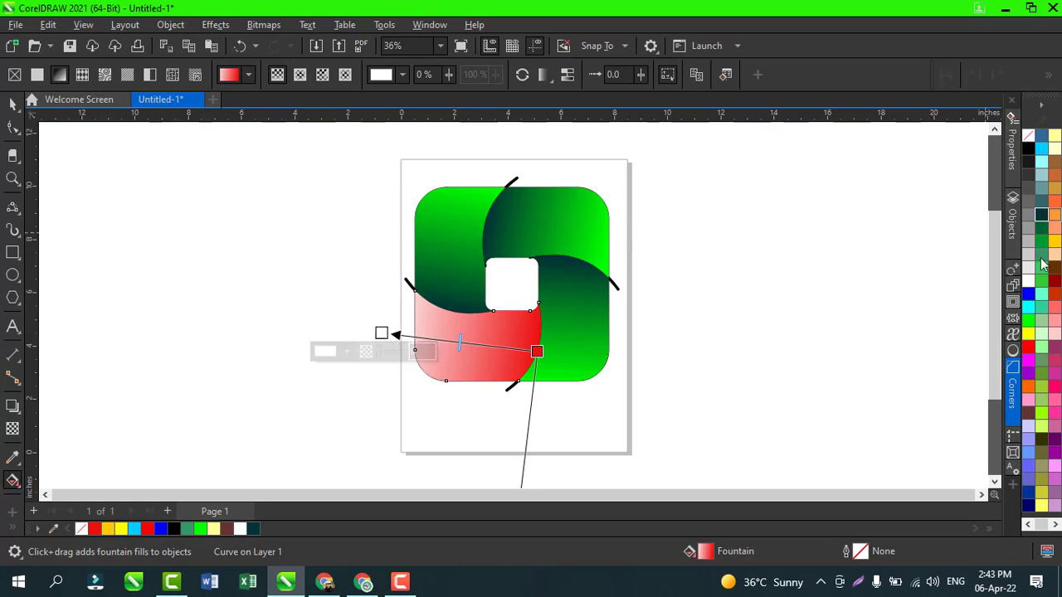
left_click(1029, 322)
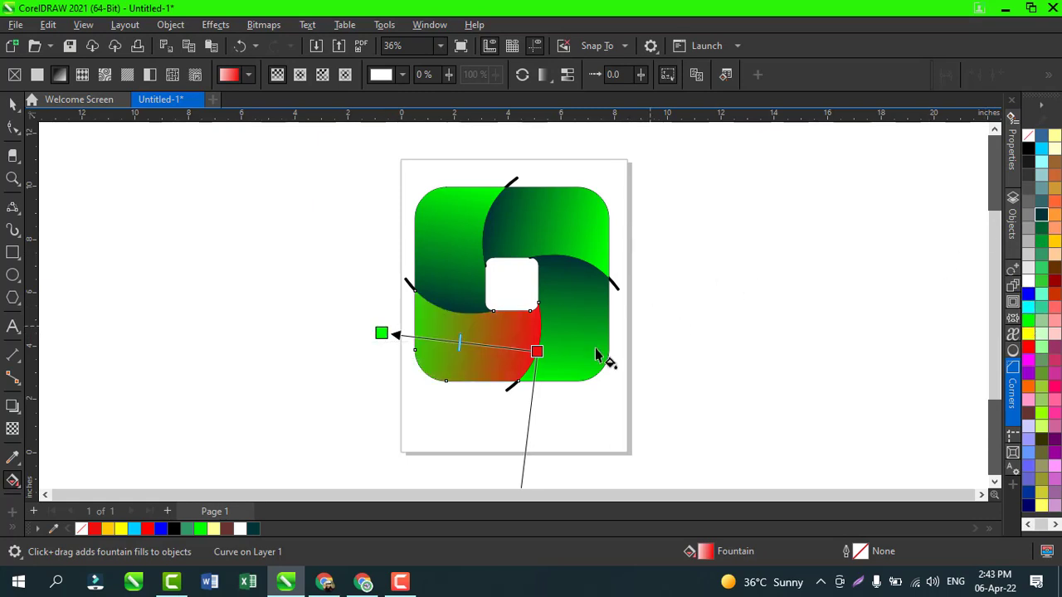
left_click(536, 351)
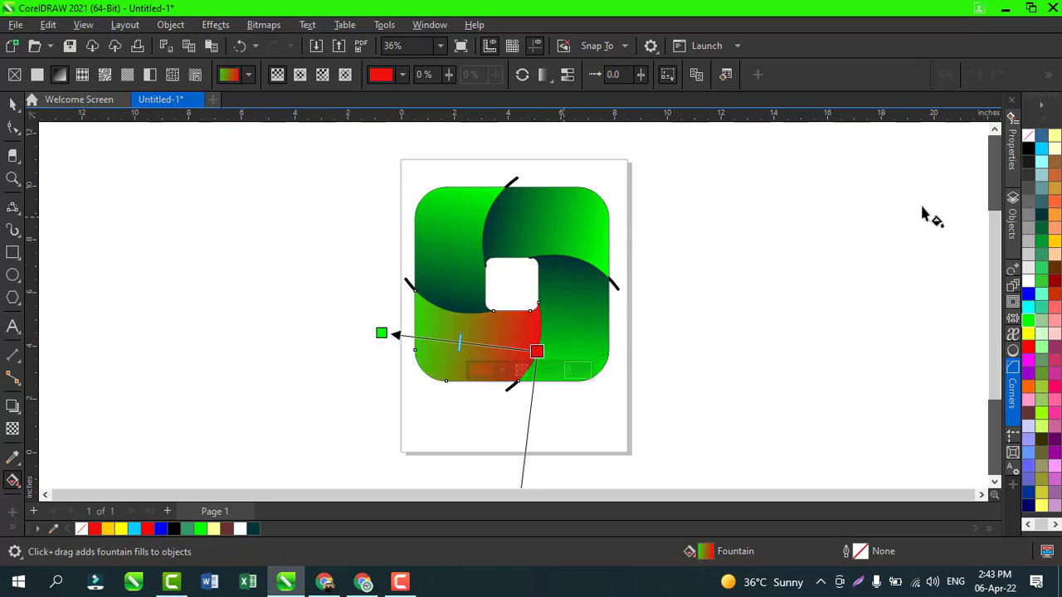
left_click(1041, 214)
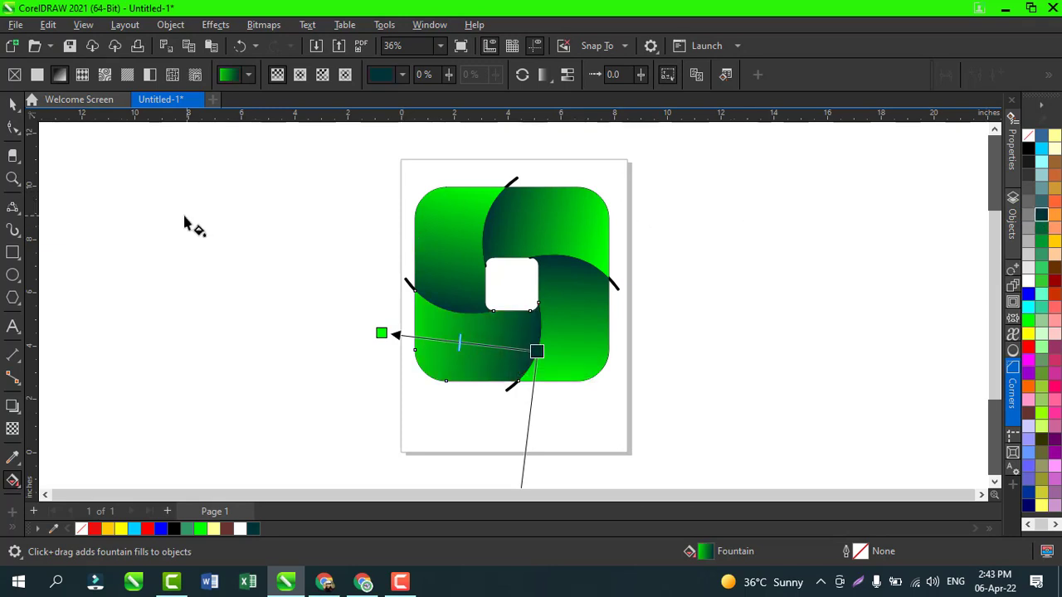
Delete the four black construction curves that separate the logo's sections
left_click(13, 104)
left_click(242, 259)
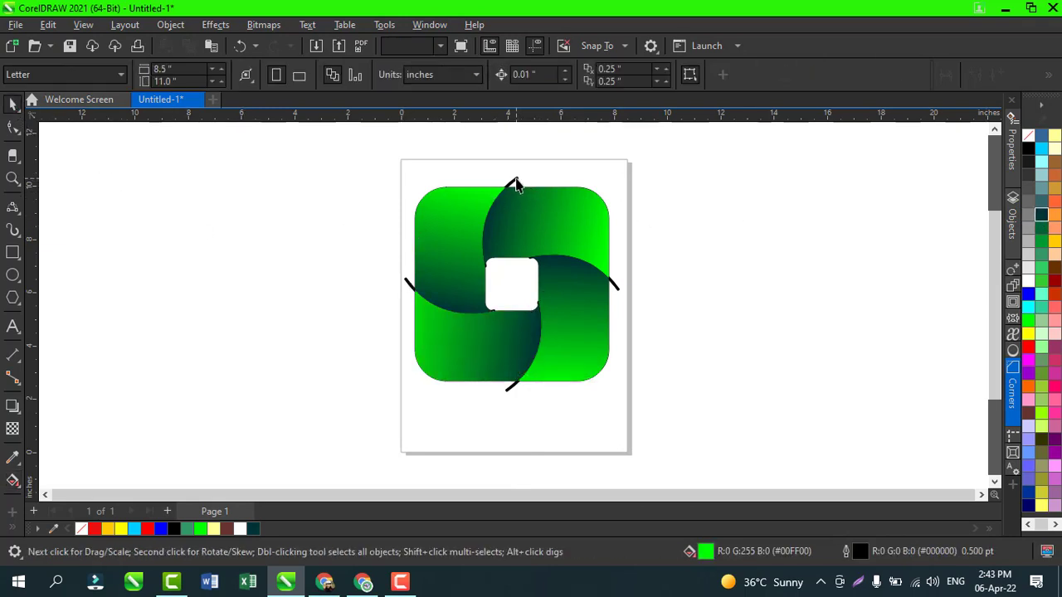
left_click(514, 184)
left_click(618, 290, "shift")
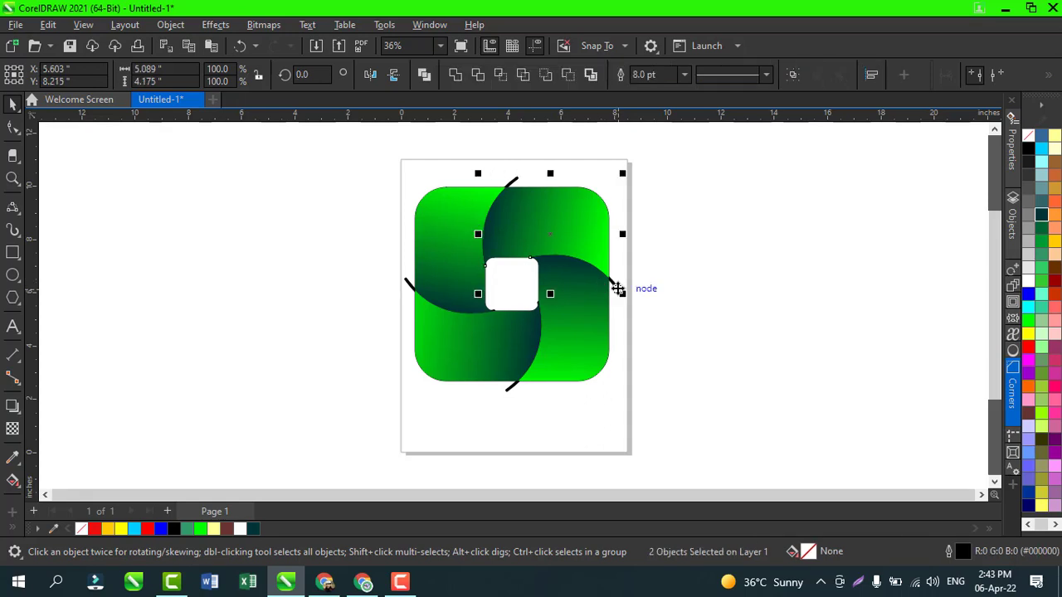
left_click(513, 389, "shift")
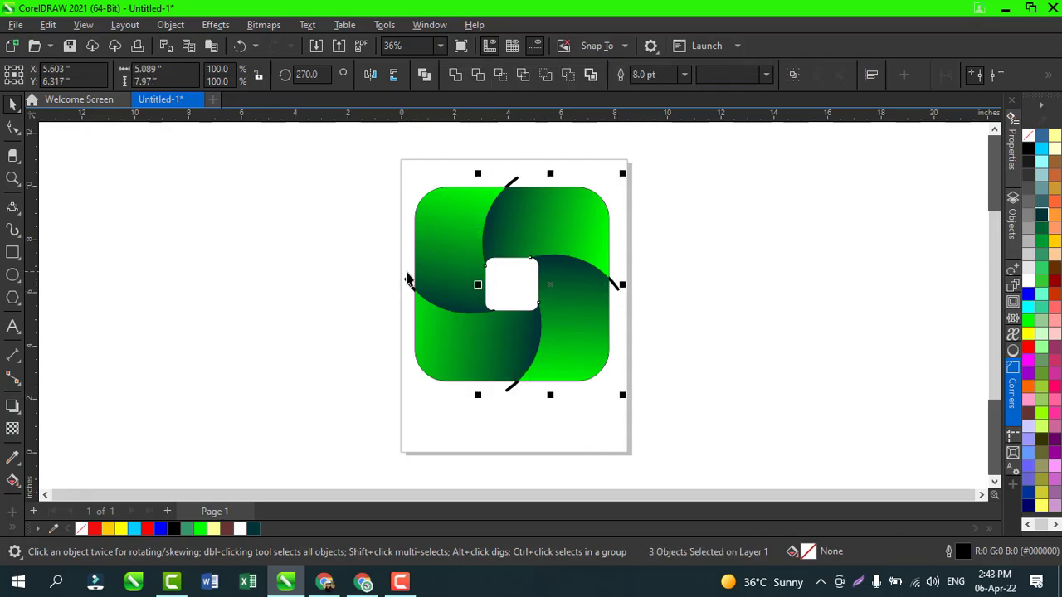
left_click(408, 284, "shift")
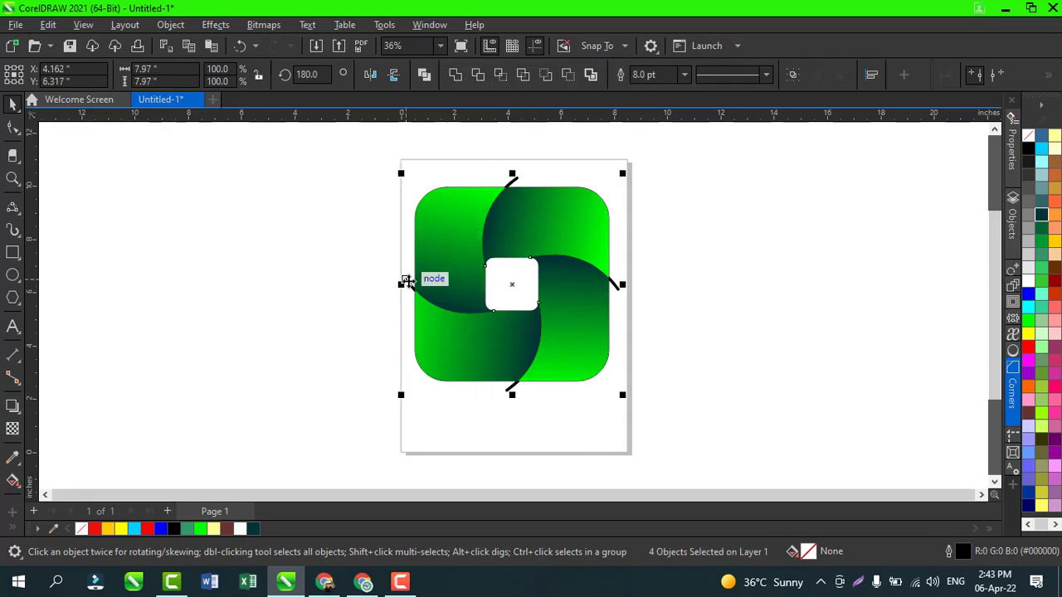
key("Delete")
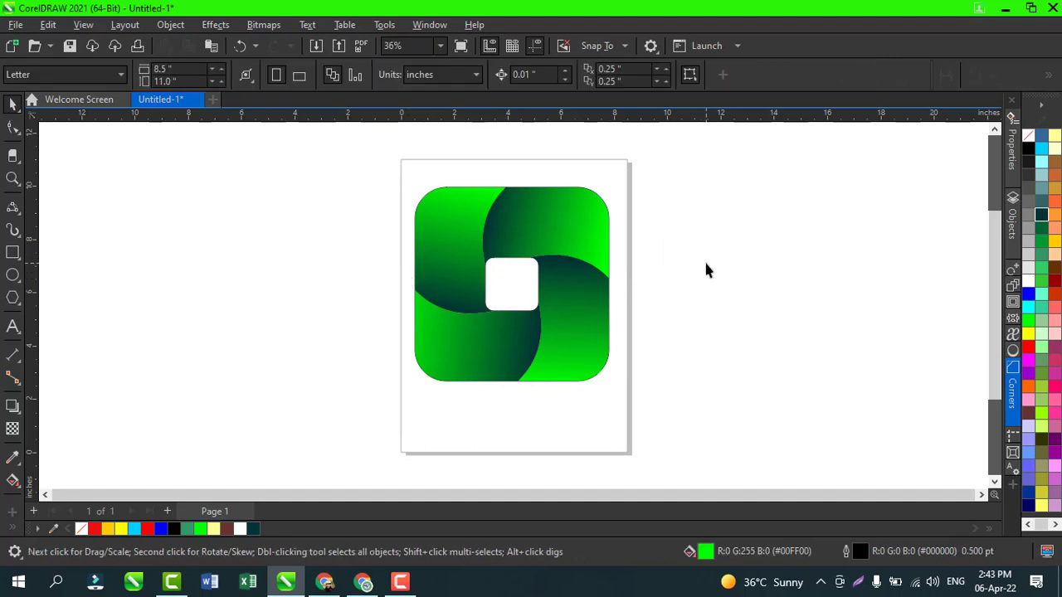
Select the whole logo and preview it full screen
key("ctrl+a")
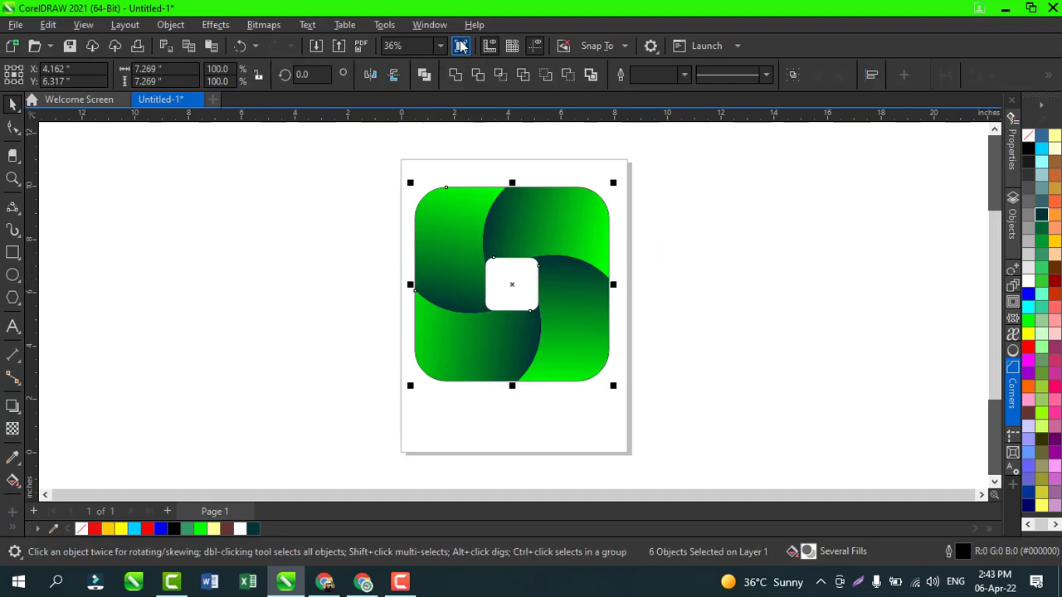
key("F9")
key("Escape")
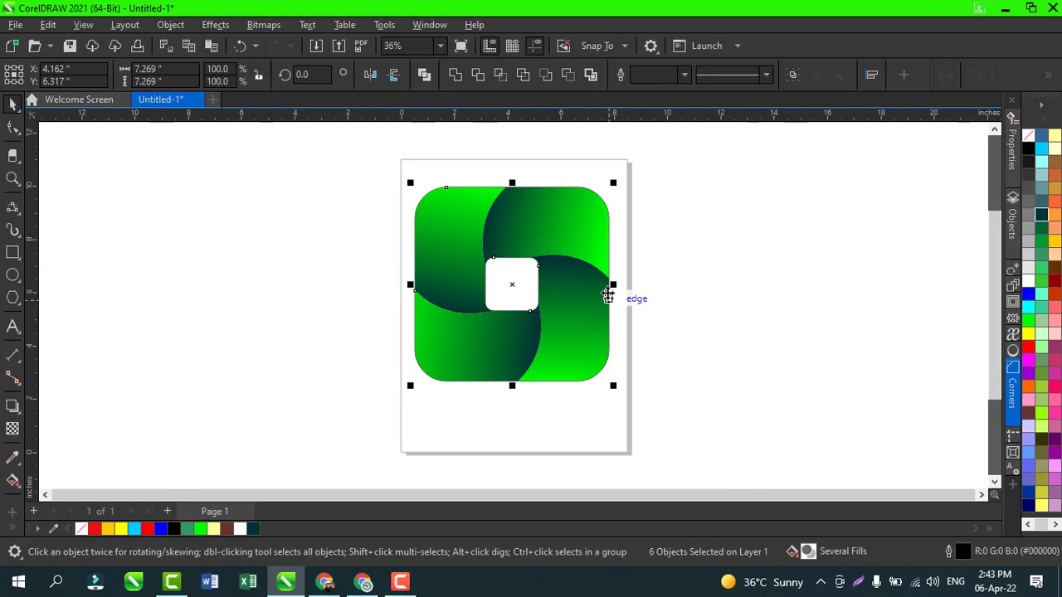
Place a grouped copy of the whole logo to the left of the page and rotate the copy 90° clockwise
left_click_drag(515, 286, 257, 286)
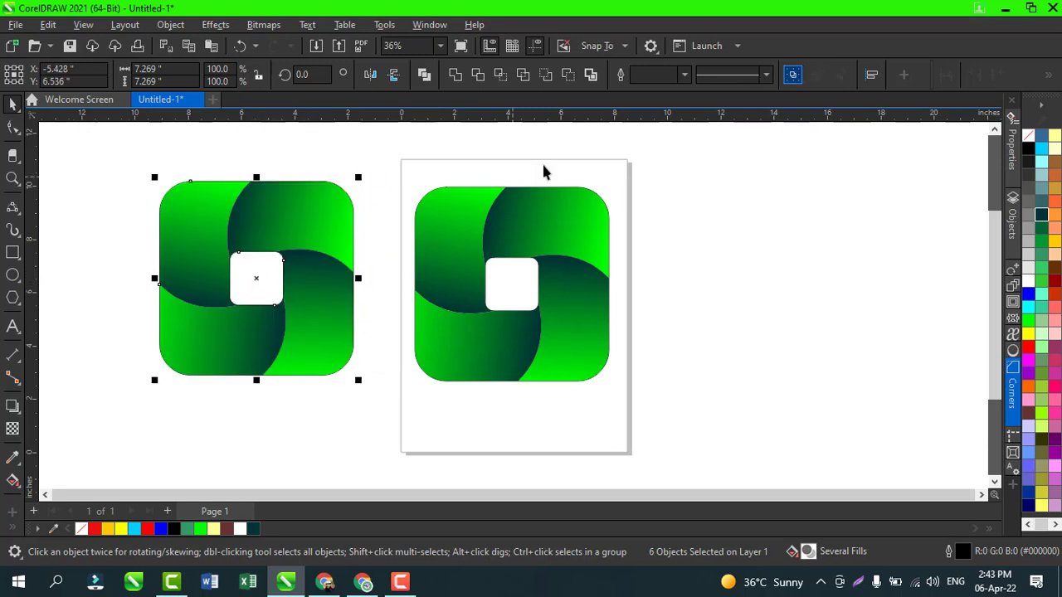
key("ctrl+g")
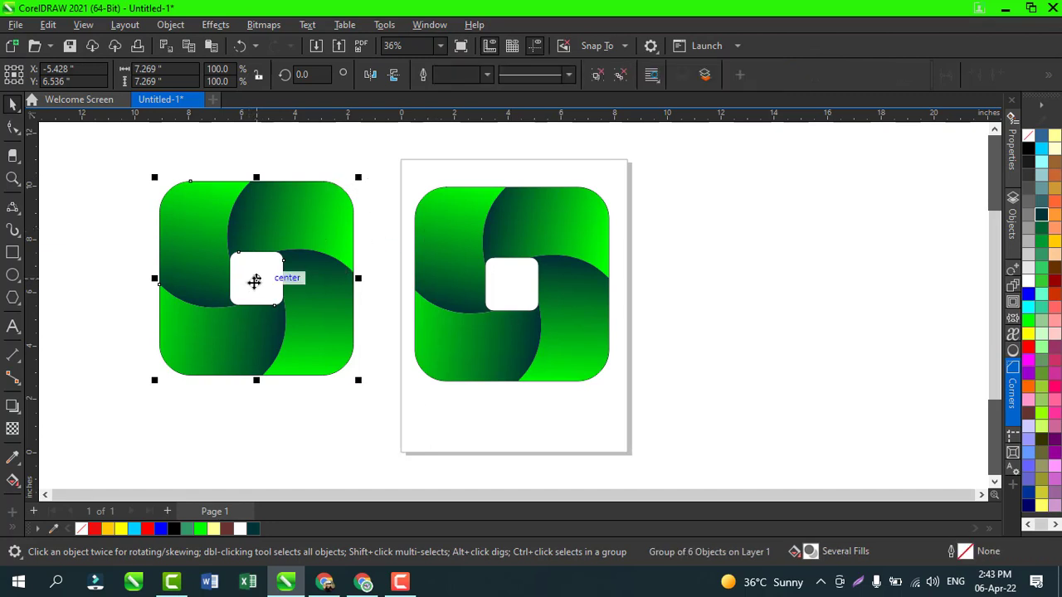
left_click(255, 278)
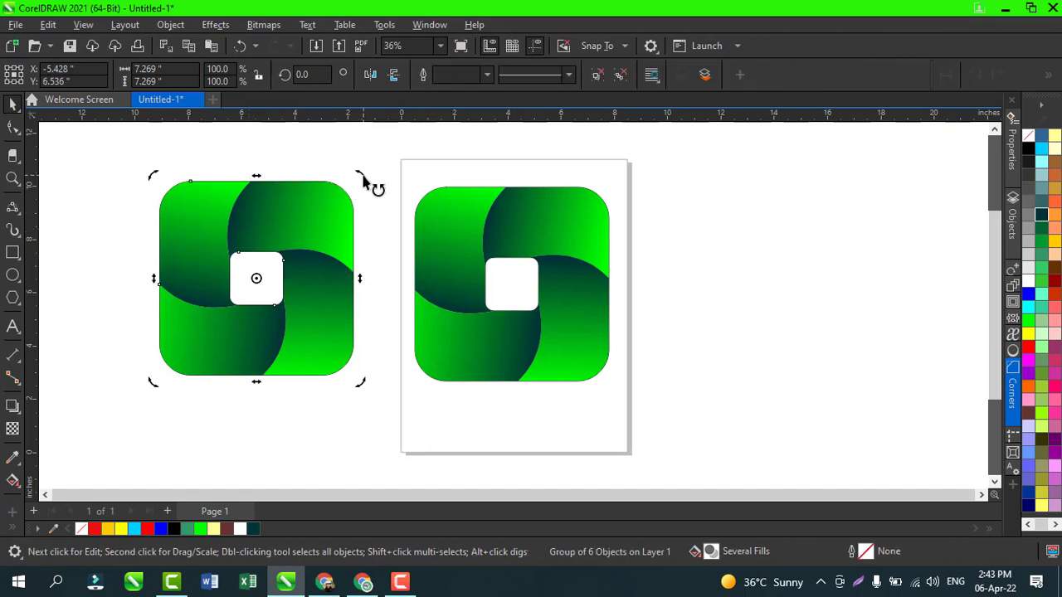
left_click_drag(362, 181, 348, 364)
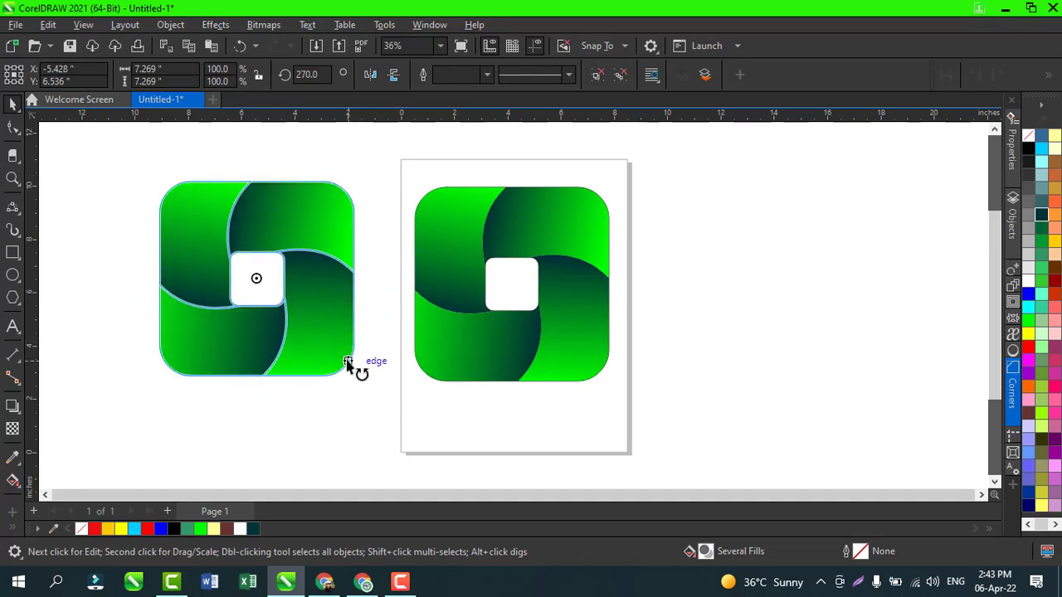
mouse_move(347, 364)
left_mouse_down()
mouse_move(367, 327)
mouse_move(349, 257)
mouse_move(323, 220)
mouse_move(363, 315)
mouse_move(360, 375)
left_mouse_up()
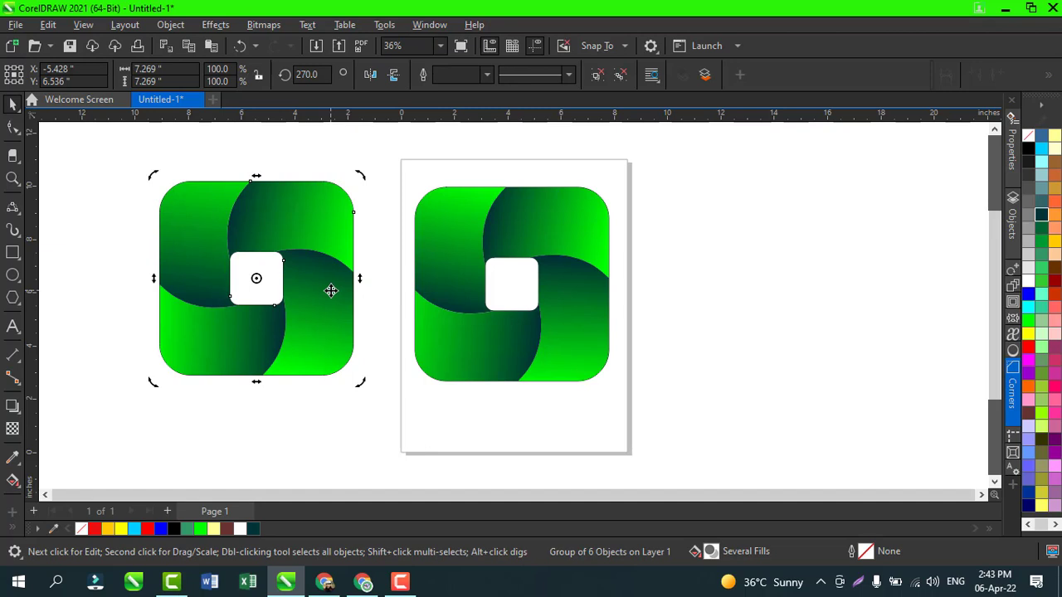
Shrink the rotated copy to 26.9% about its centre and centre-align it on the logo's inner white rounded square
left_click(281, 300)
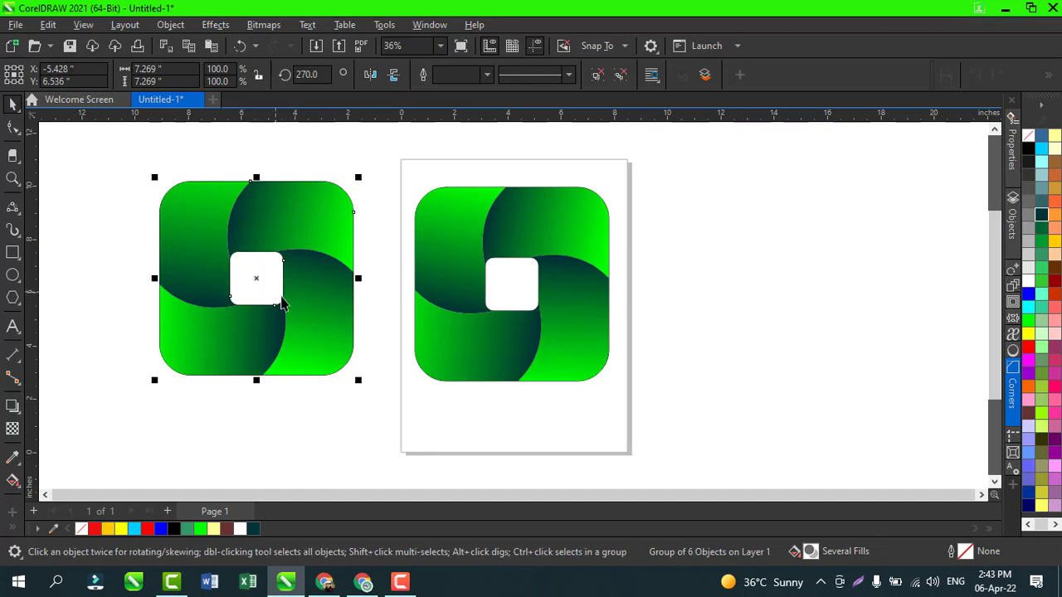
left_click_drag(359, 383, 306, 316)
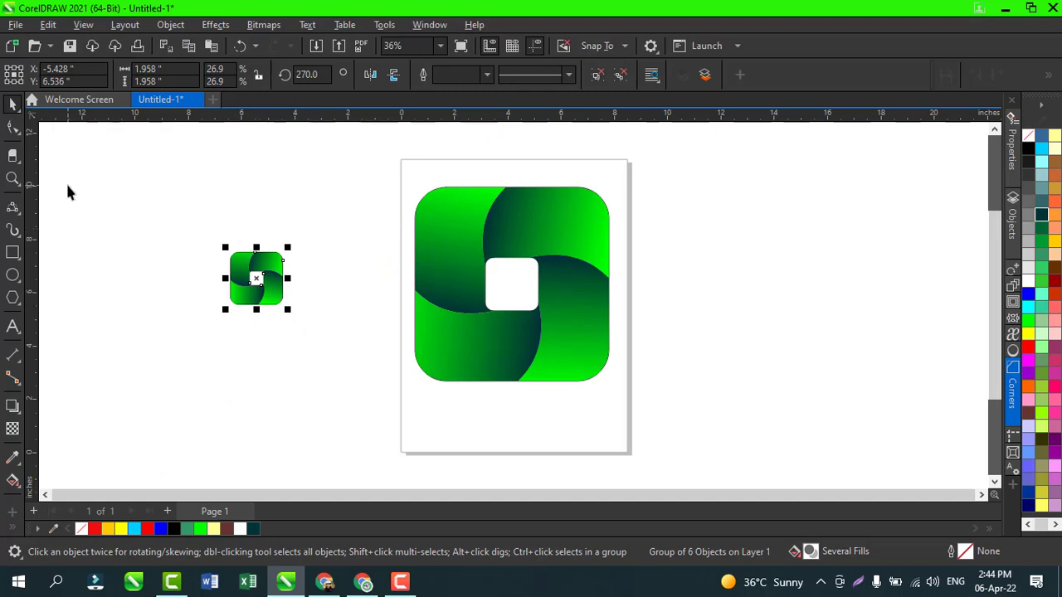
left_click(501, 303, "shift")
key("c")
key("e")
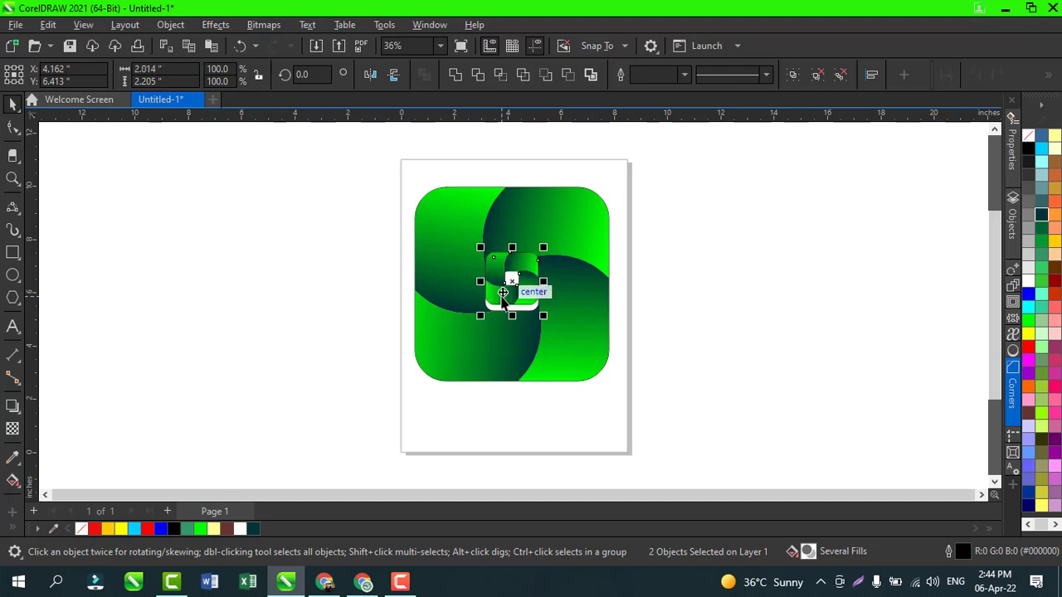
left_click(745, 310)
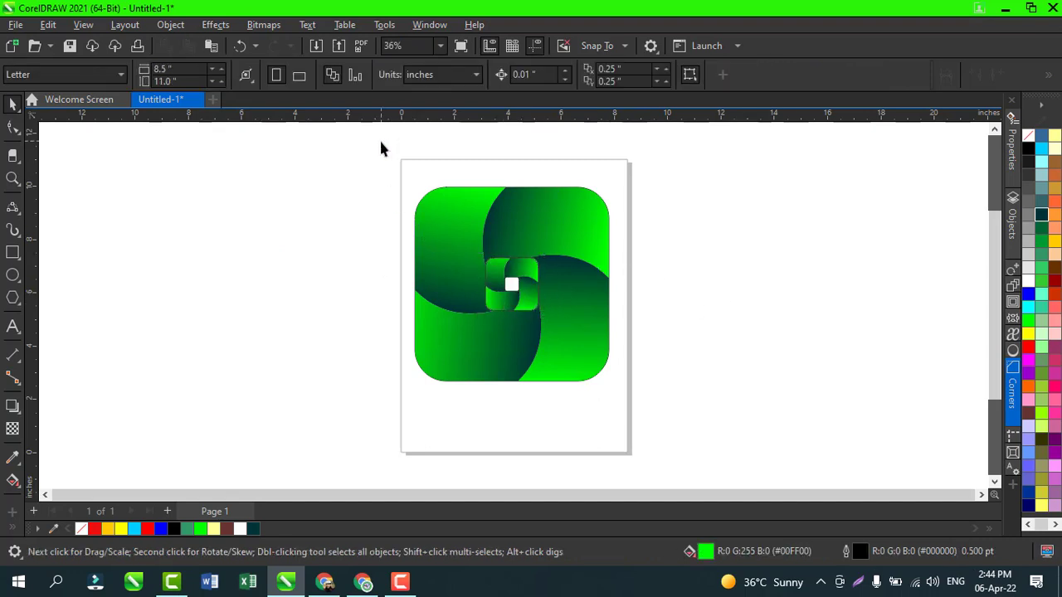
Select the finished logo with its nested inner copy and preview it full screen
left_click_drag(380, 149, 654, 408)
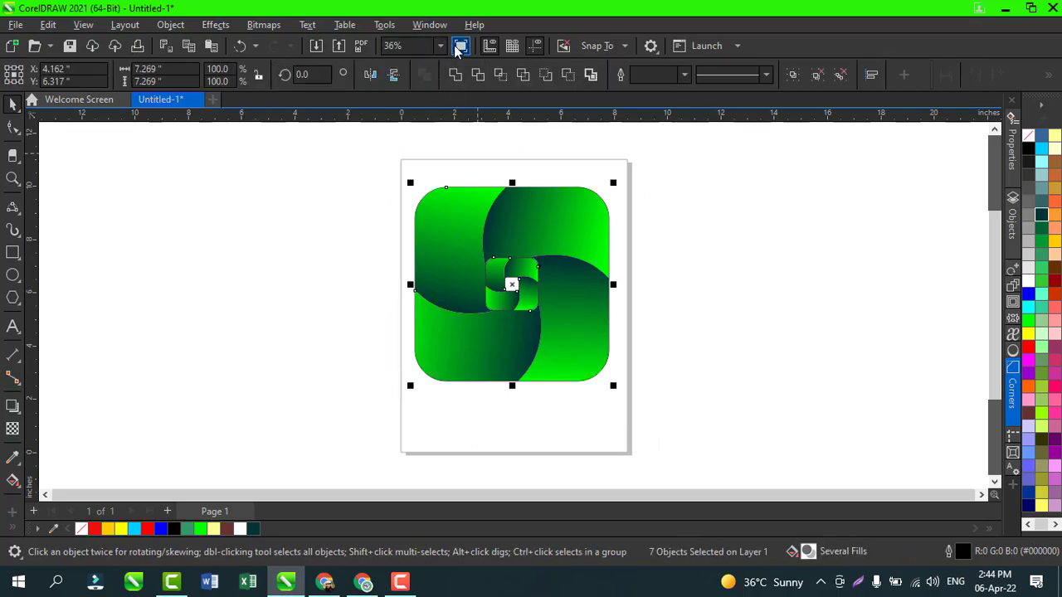
left_click(460, 47)
left_click(754, 298)
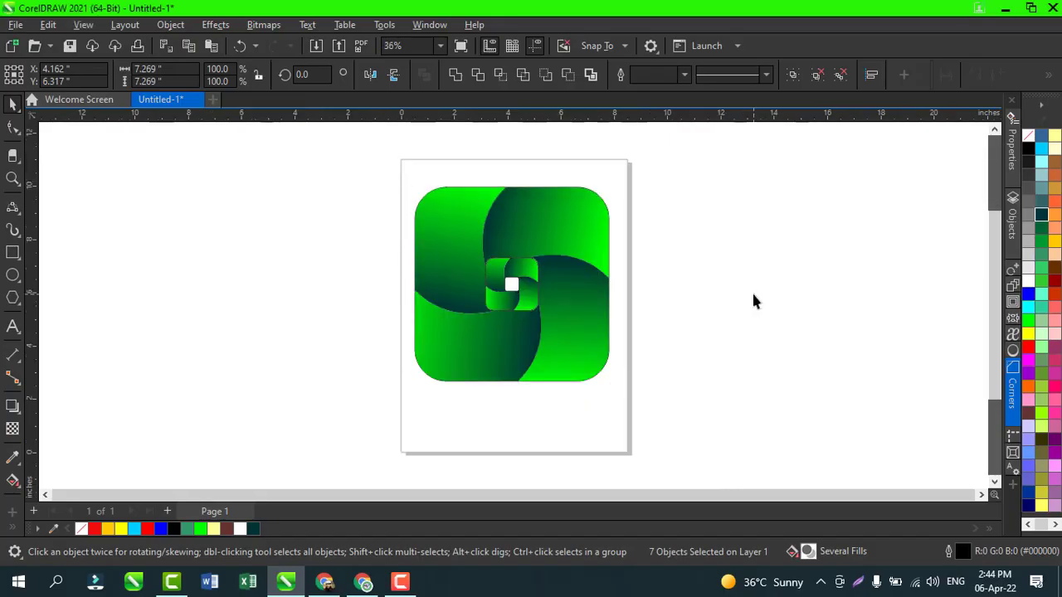